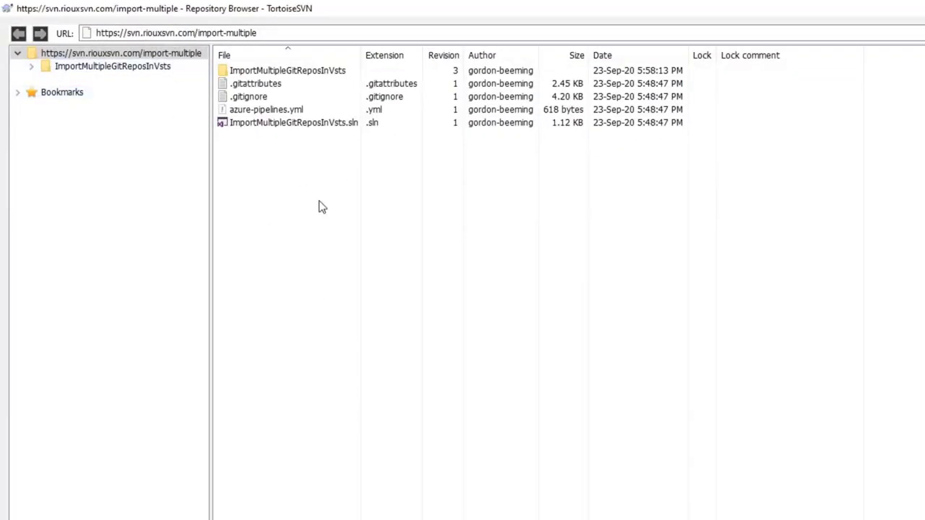
Step: Show the log of the import-multiple SVN repository and review the paths changed in the init push revision
right_click(318, 199)
click(365, 210)
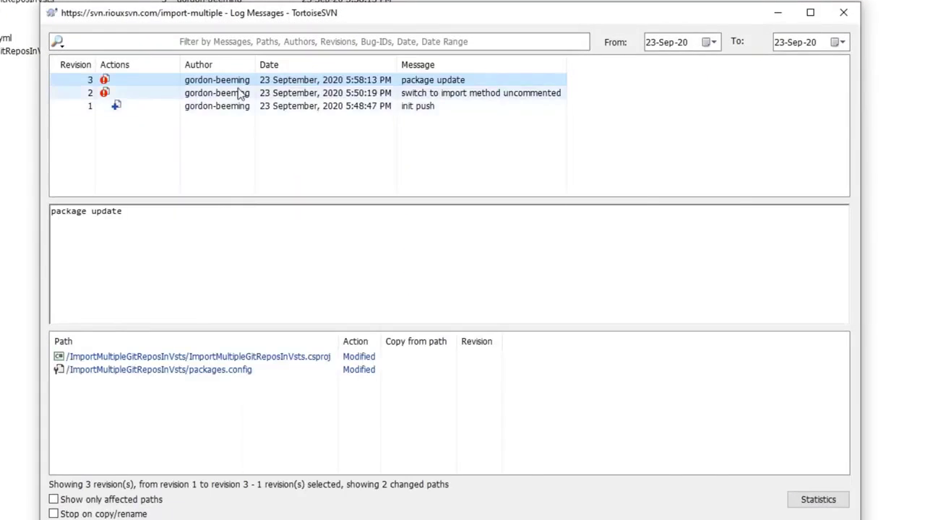
click(219, 107)
scroll(351, 404, down, 2)
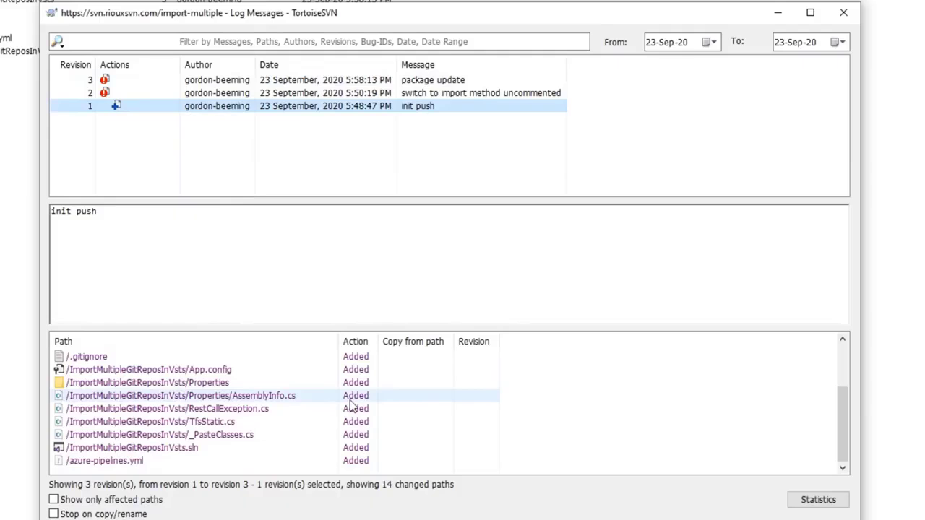
scroll(351, 405, up, 3)
Step: Review revision 2's diff of Program.cs, highlighting the WriteSampleImportFile and ImportReposFromFile lines on both sides, and close the diff and log
click(189, 93)
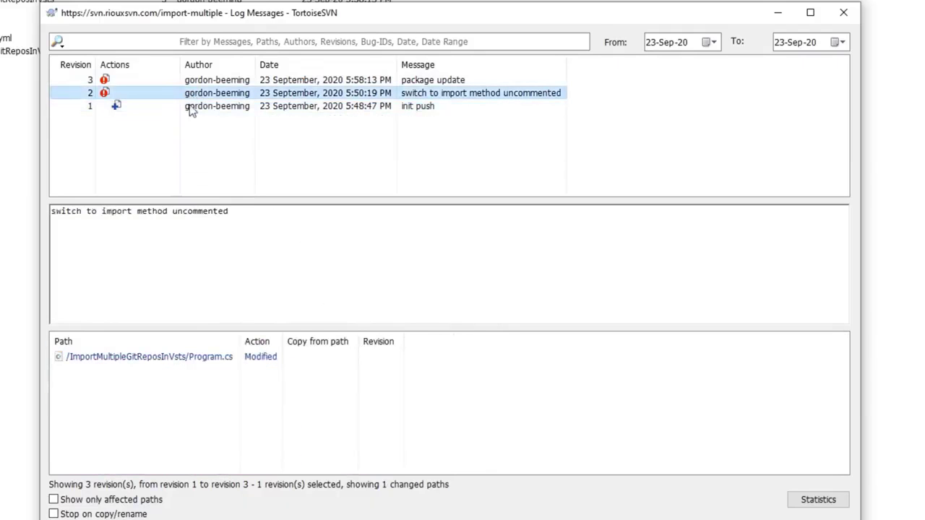
double_click(207, 357)
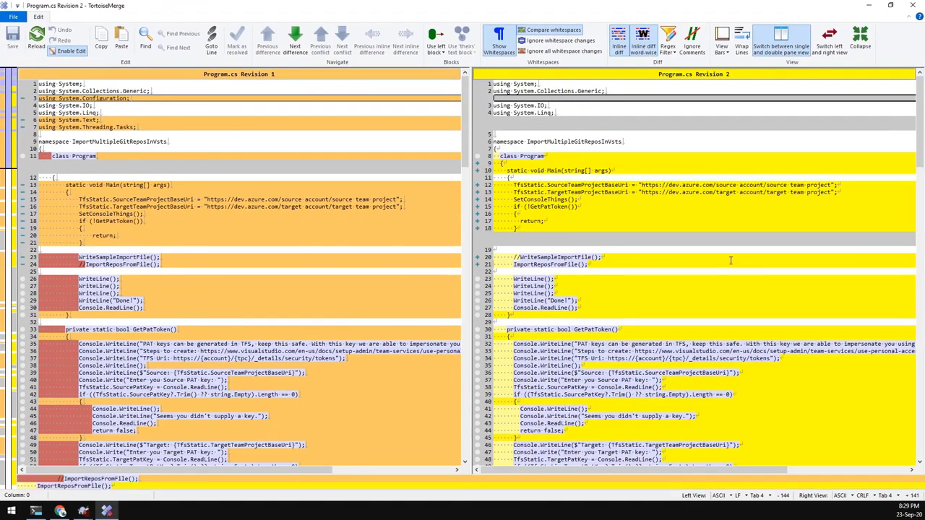
drag(519, 245, 546, 272)
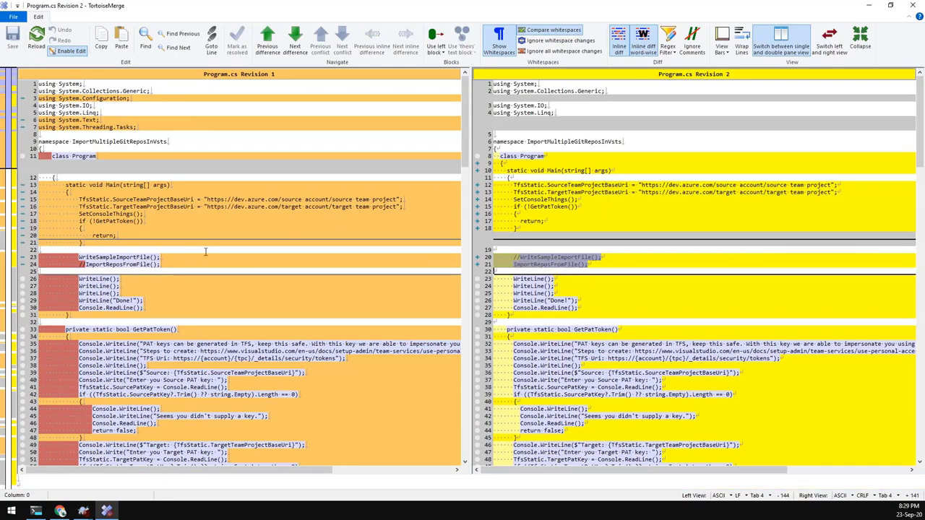
drag(195, 249, 212, 269)
click(913, 6)
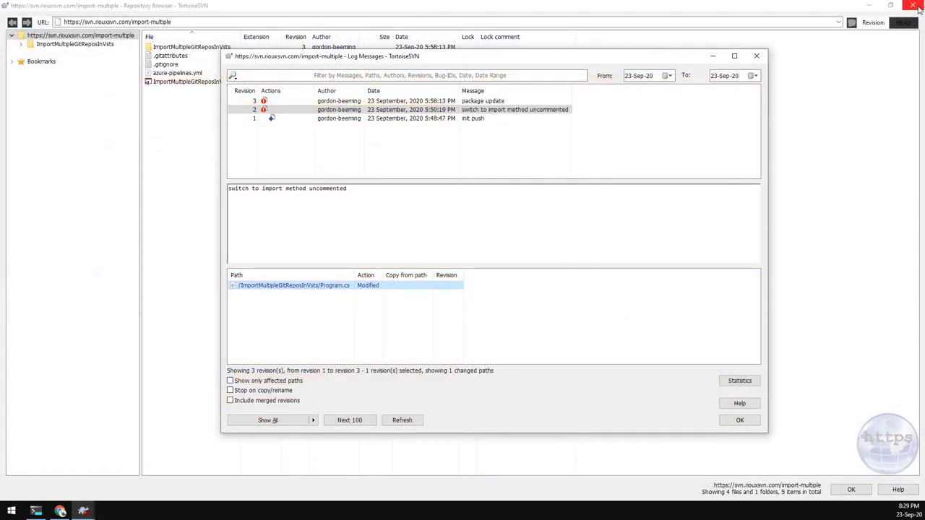
click(759, 62)
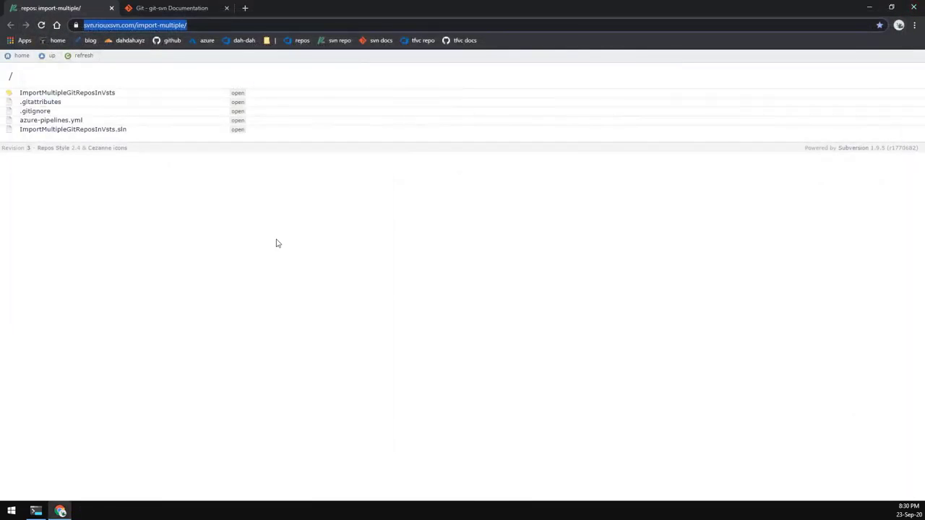
Step: View the git-svn documentation in the browser and highlight the git svn command in the synopsis
click(144, 6)
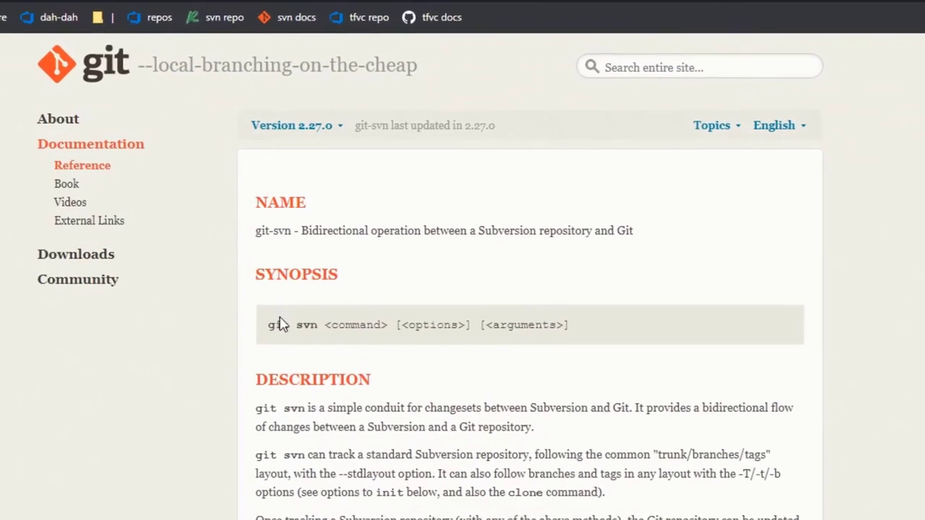
drag(281, 325, 297, 324)
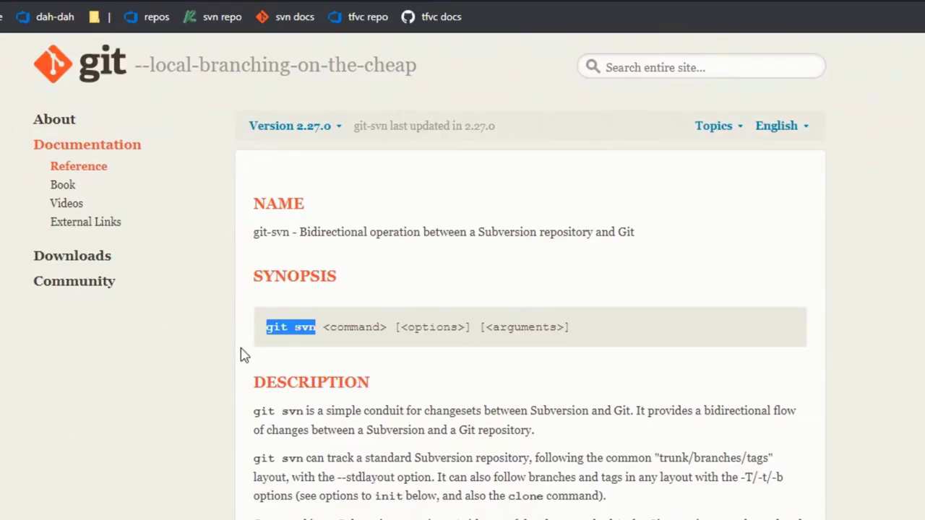
Step: Switch to the terminal, check the installed Git version with git --version, and clear the screen
key(alt+Tab)
text(cls)
key(Return)
text(git --version)
key(Return)
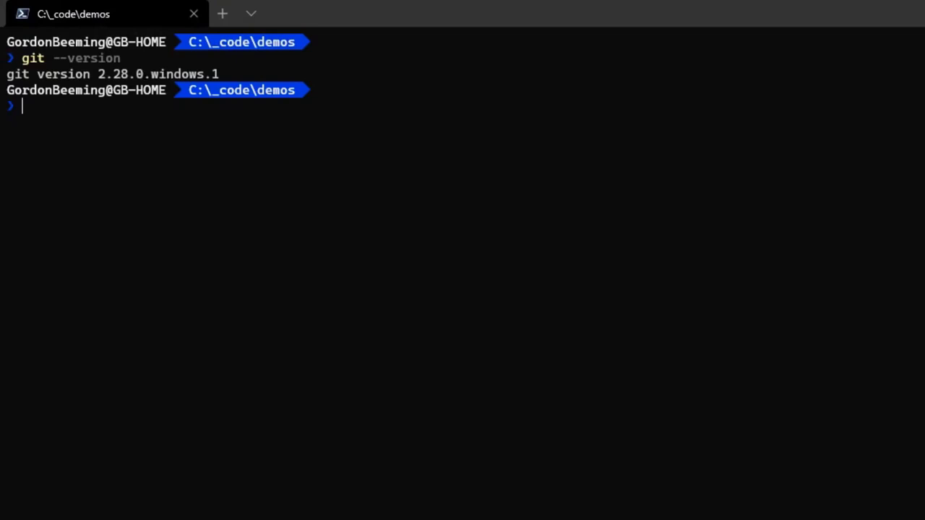
drag(91, 74, 211, 75)
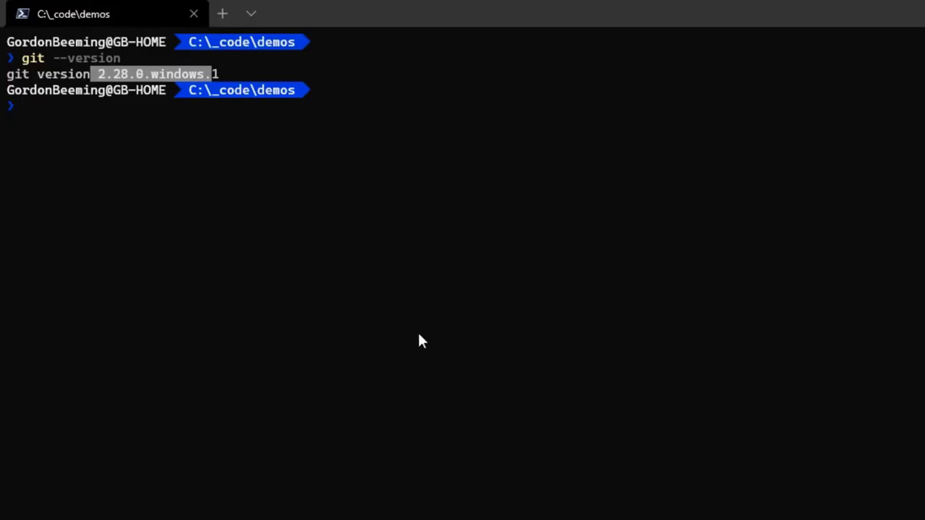
click(419, 334)
text(cls)
key(Return)
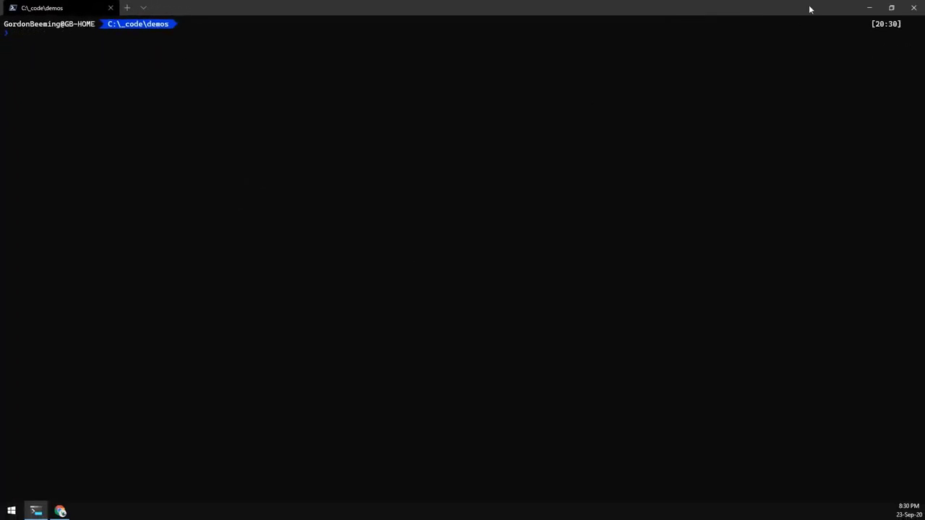
Step: Return to the browser, close the git-svn documentation, and open the Default project's repos in Azure DevOps
click(872, 8)
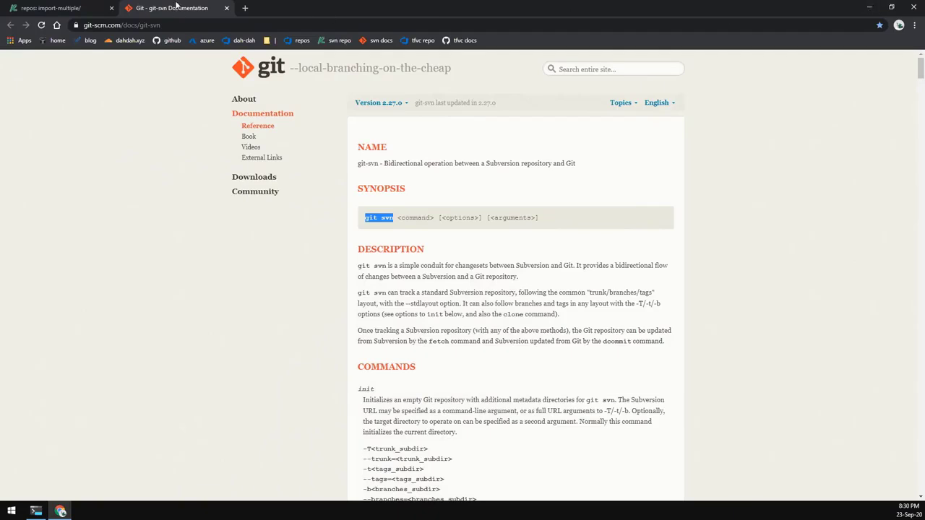
middle_click(175, 5)
click(299, 41)
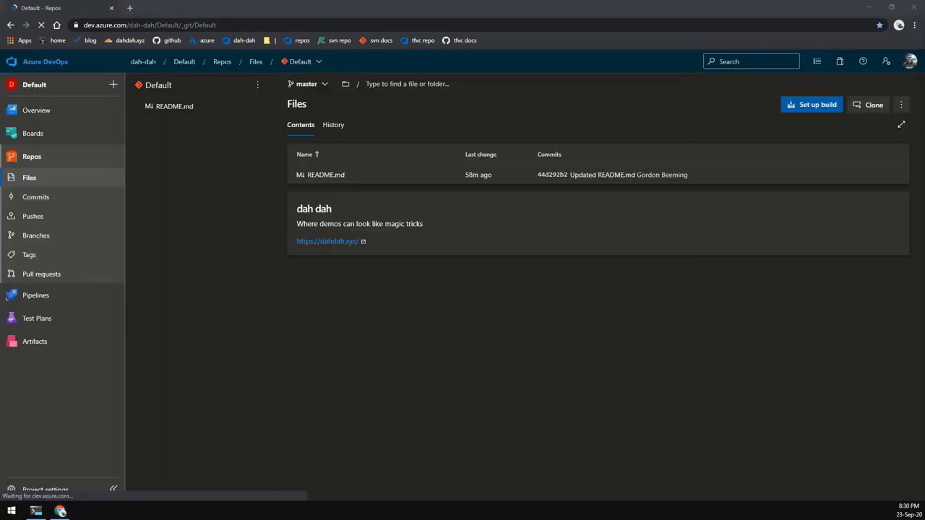
key(alt+Tab)
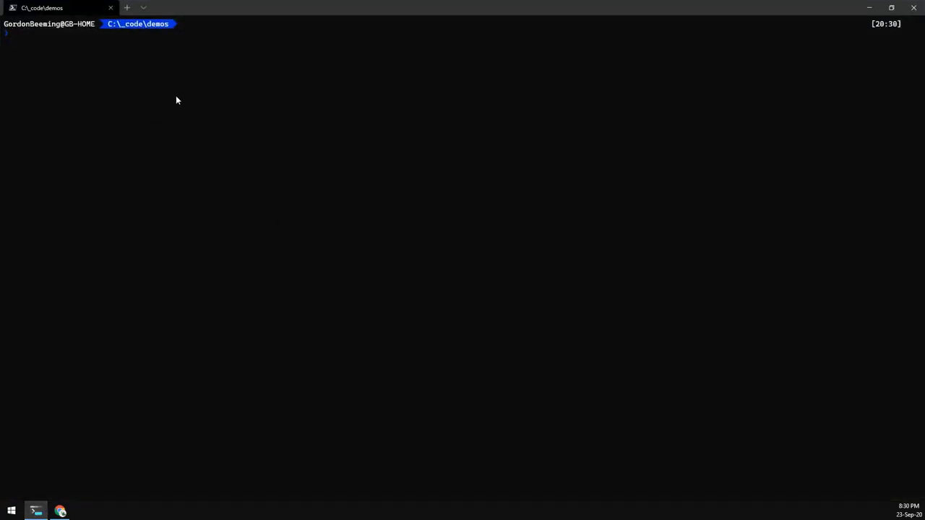
text(ls)
key(Return)
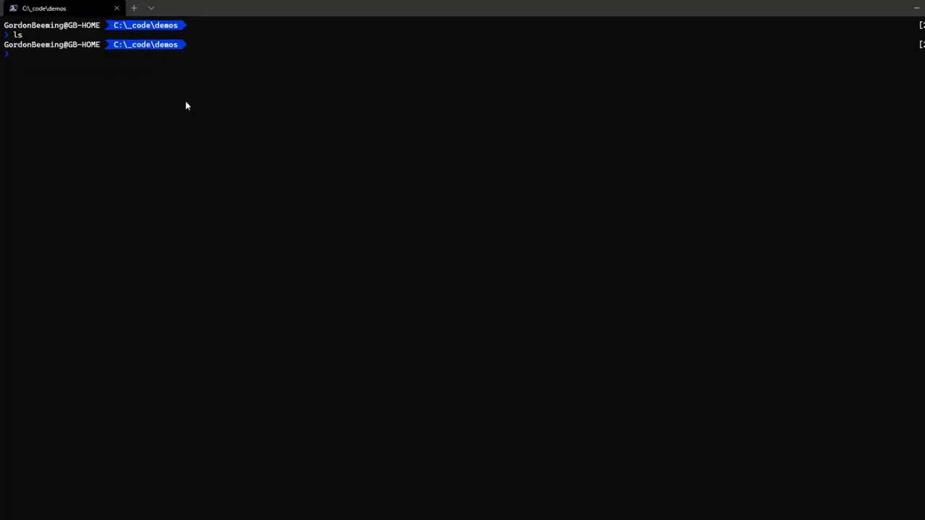
text(git svn clone https://svn.riouxsvn.com/import-multiple/ svn-git)
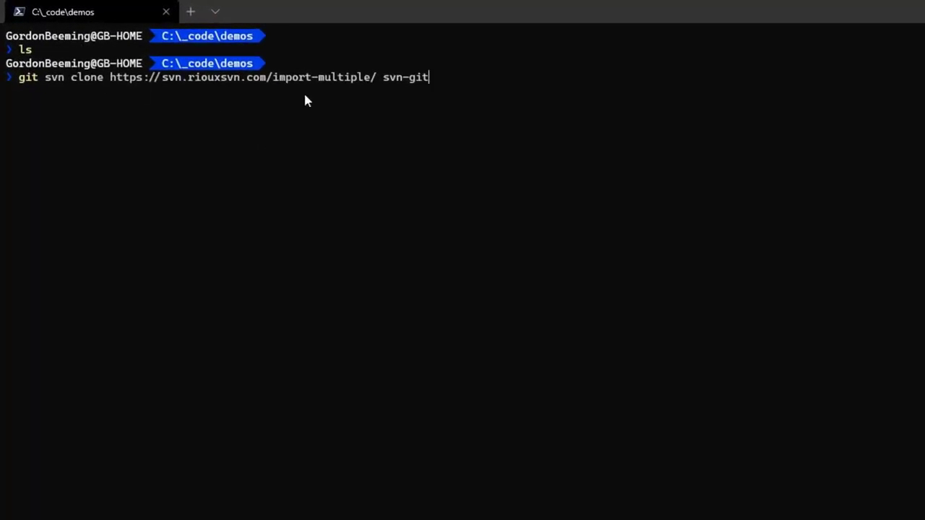
key(Return)
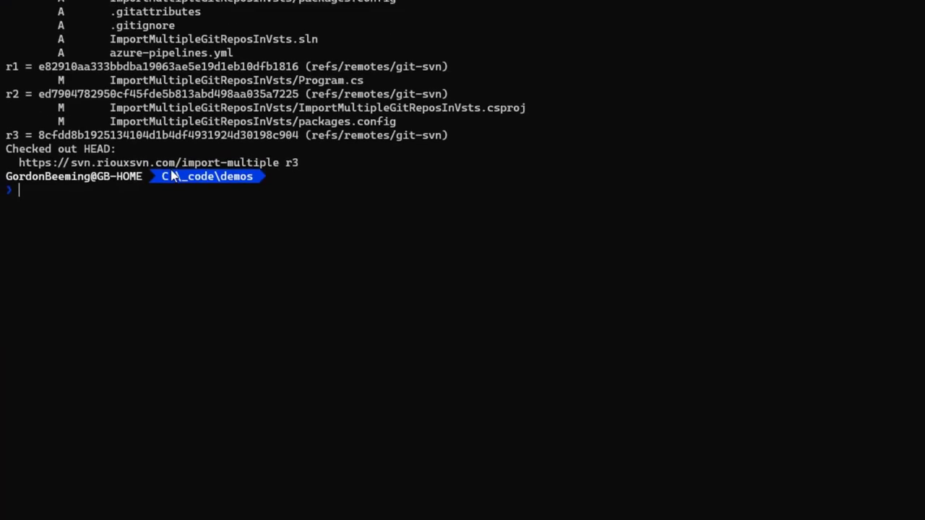
Step: List the demos folder and change into the cloned svn-git directory
text(ls)
key(Return)
text(cd .\)
text(s)
key(Tab)
key(Return)
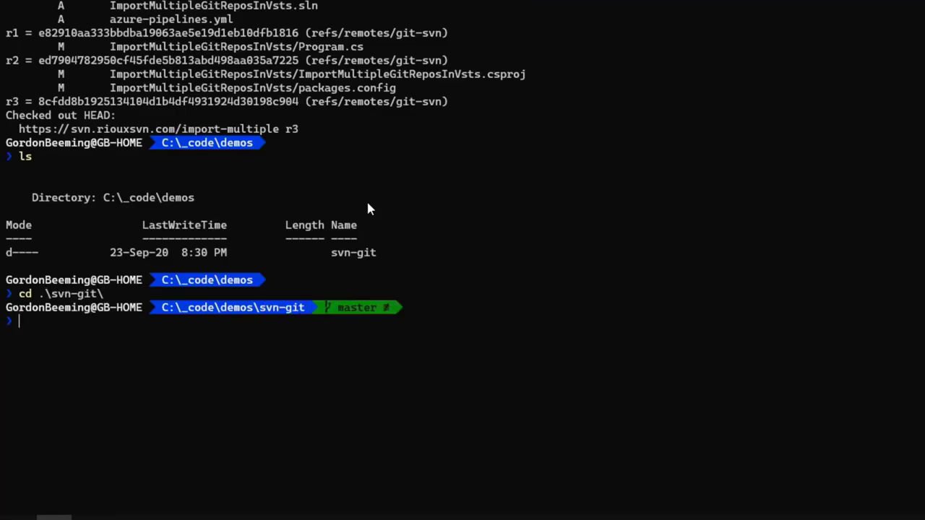
Step: List the files in the svn-git folder and show its Subversion details with git svn info
text(ls)
key(Return)
text(git )
text(svn inf)
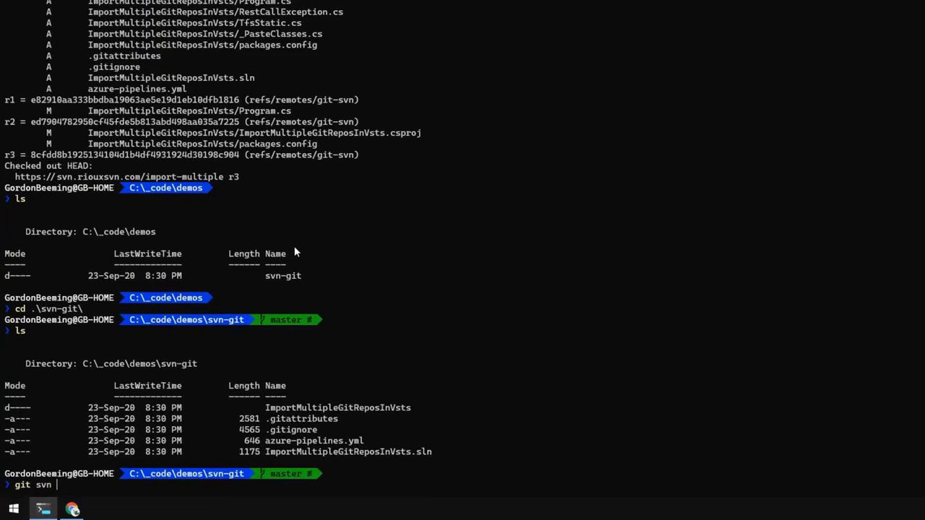
text(o)
key(Return)
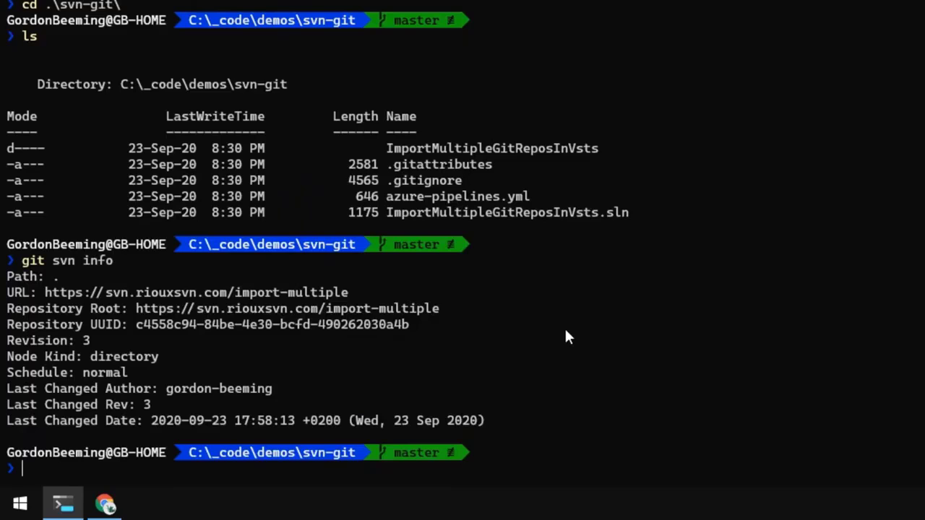
Step: In Azure DevOps, create a new Git repository named svn2git without a README
click(104, 503)
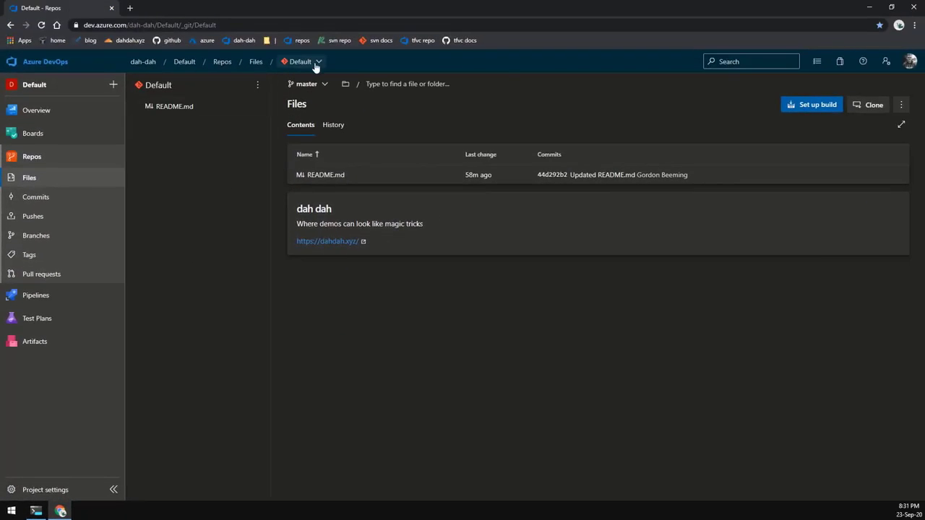
click(316, 63)
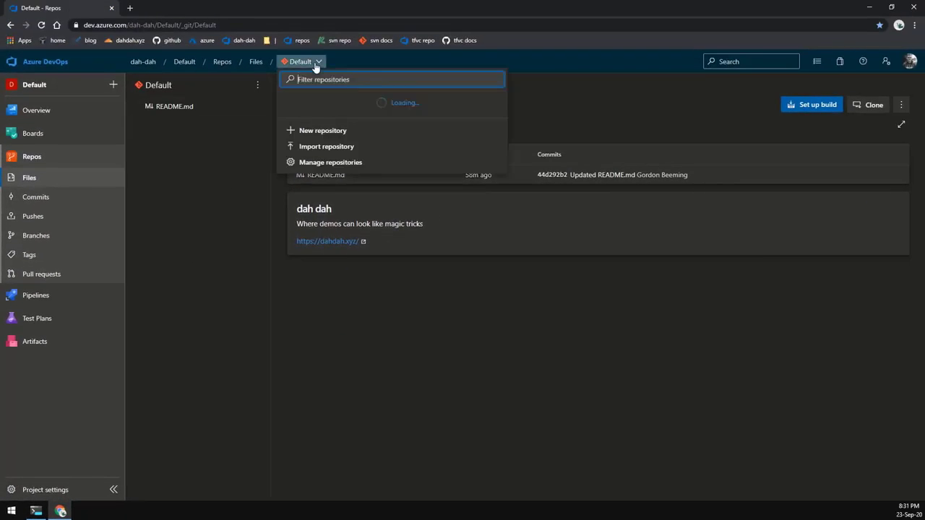
click(348, 124)
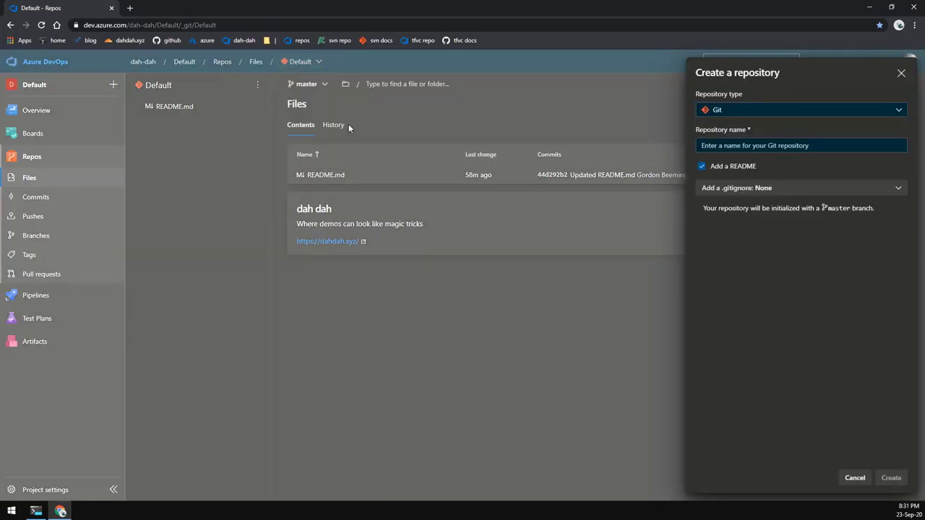
text(svn2)
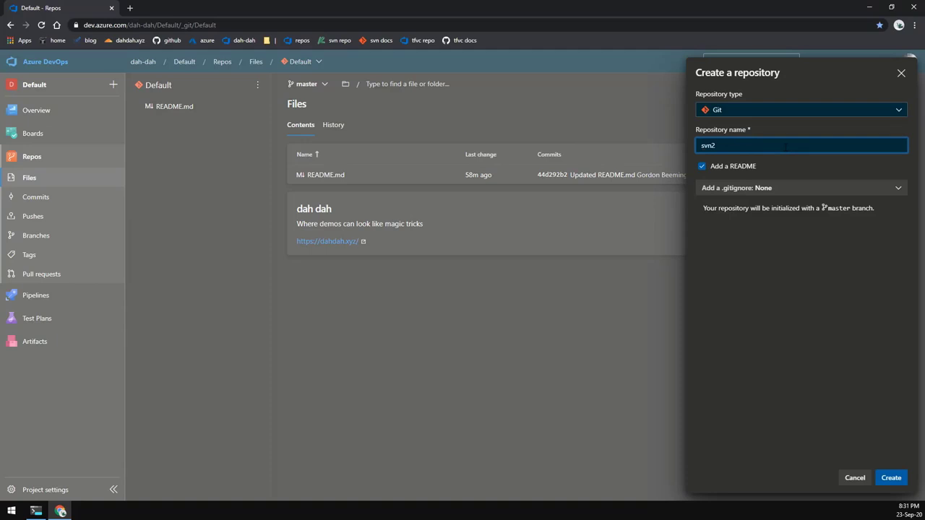
key(ctrl+a)
click(741, 169)
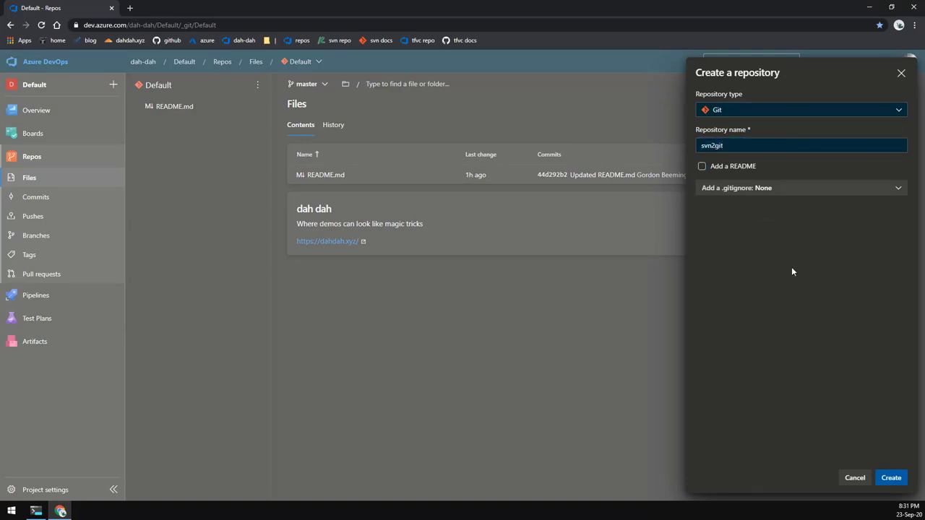
click(886, 480)
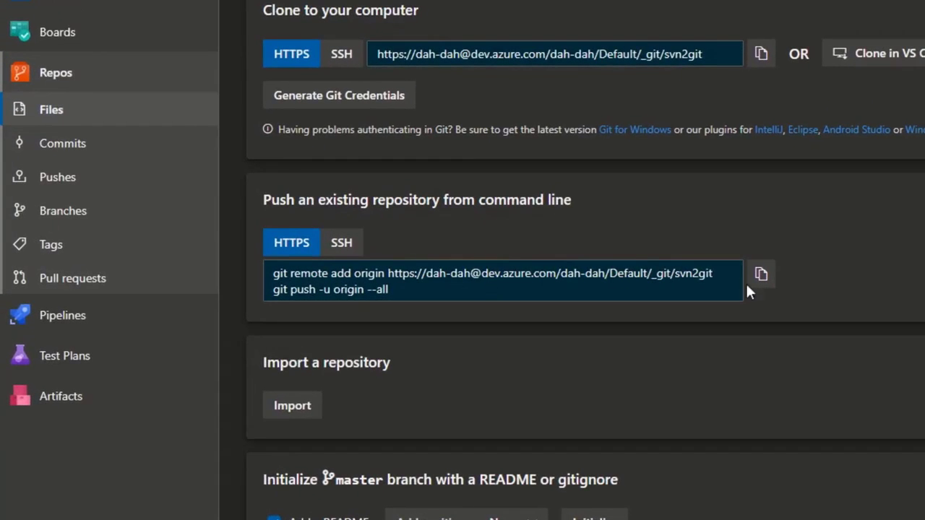
Step: Copy svn2git's commands for pushing an existing repository and run them in the terminal to add the origin remote and push all branches
click(771, 281)
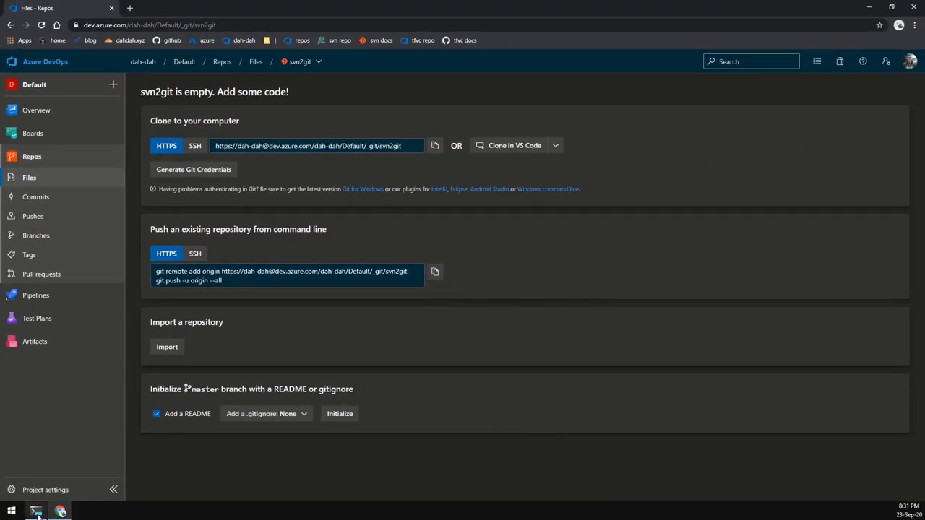
click(35, 511)
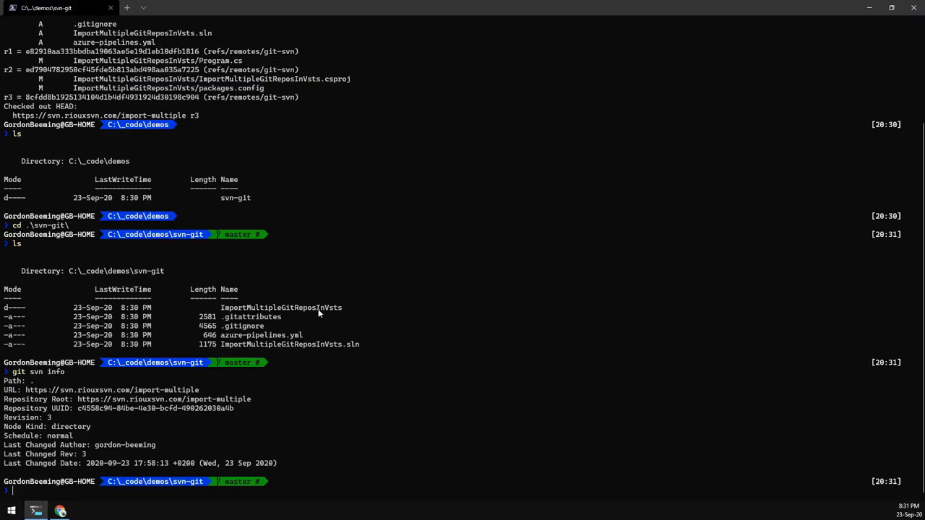
key(ctrl+l)
key(ctrl+v)
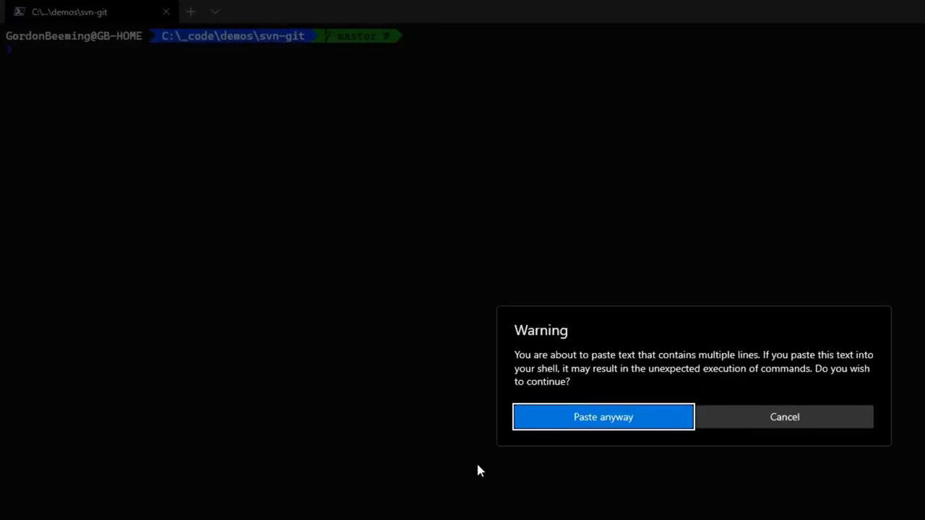
key(Return)
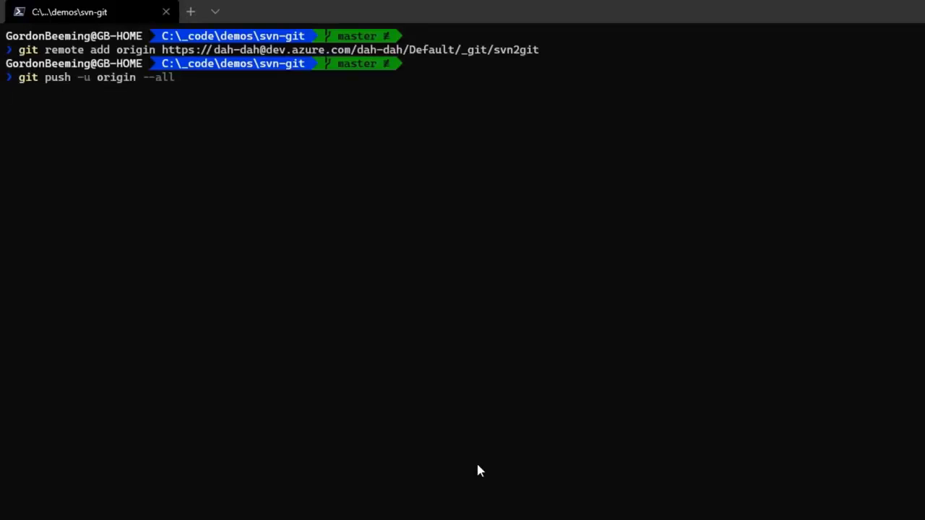
key(Return)
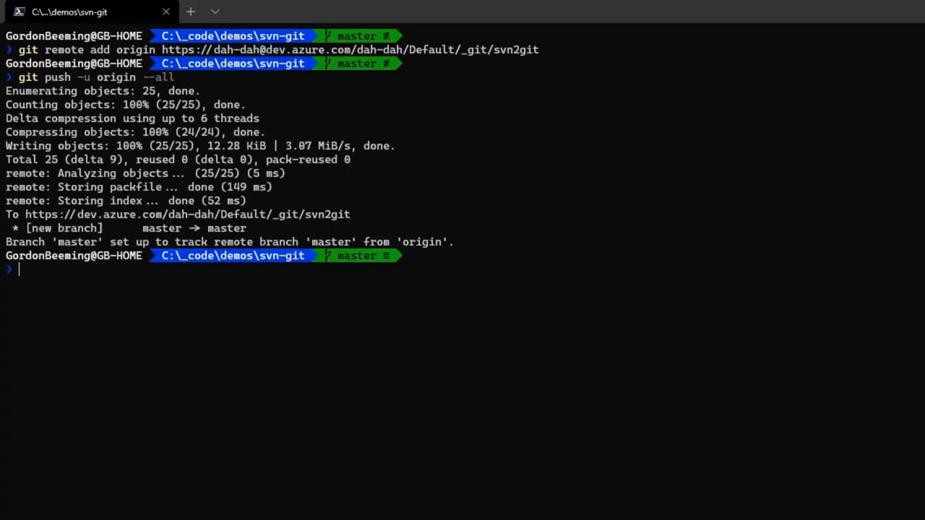
Step: Switch back to Azure DevOps, refresh the svn2git repository, and view its commit history
key(alt+Tab)
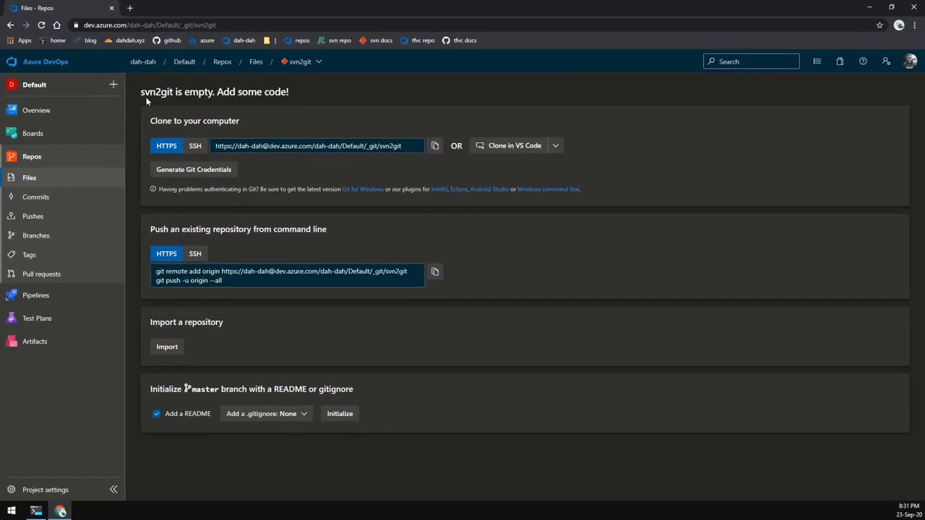
click(42, 25)
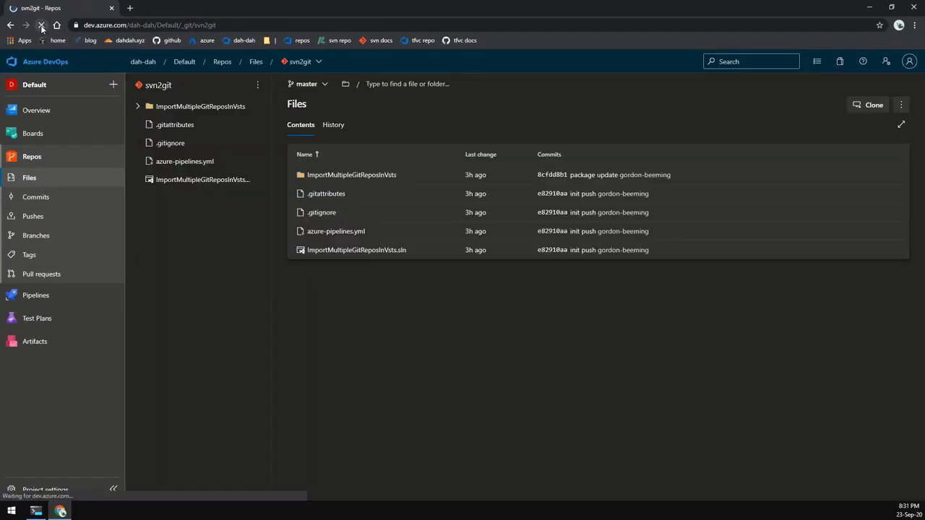
click(329, 129)
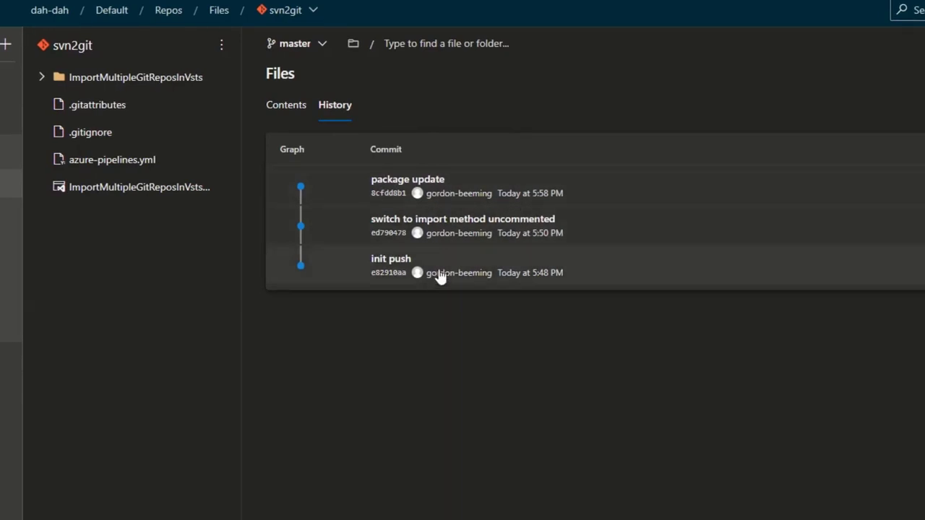
Step: Open the "switch to import method uncommented" commit and show its Program.cs changes side by side
click(604, 229)
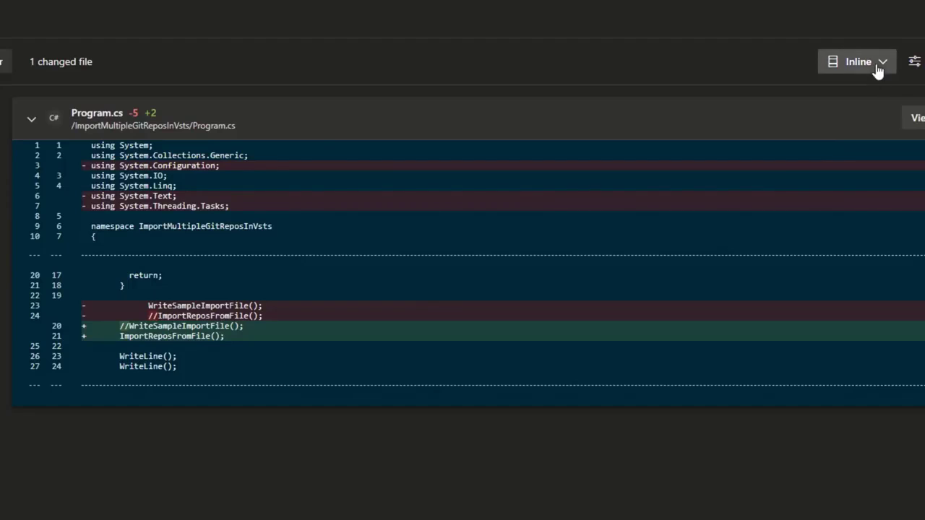
click(877, 64)
click(831, 89)
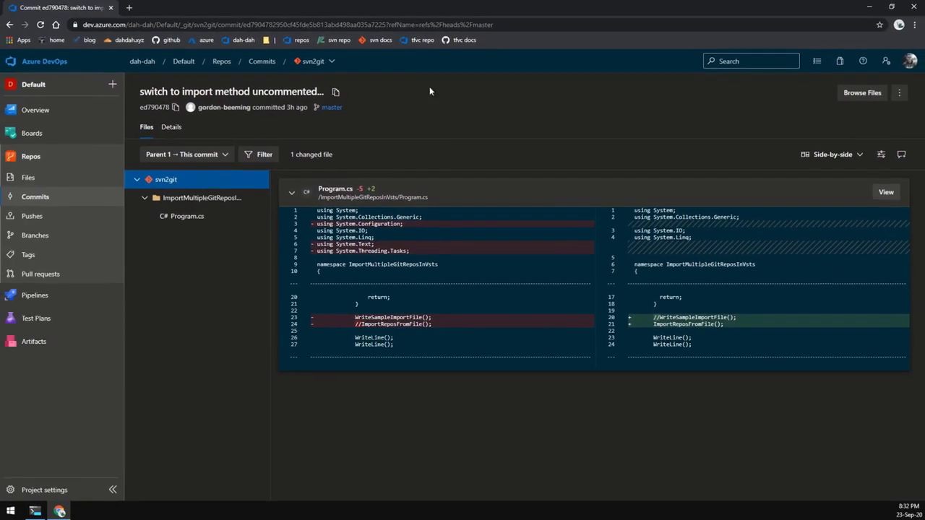
Step: Open the LegacyApps TFVC repository, load the git-tfs documentation in a separate tab, and view the repository's changeset history
click(414, 41)
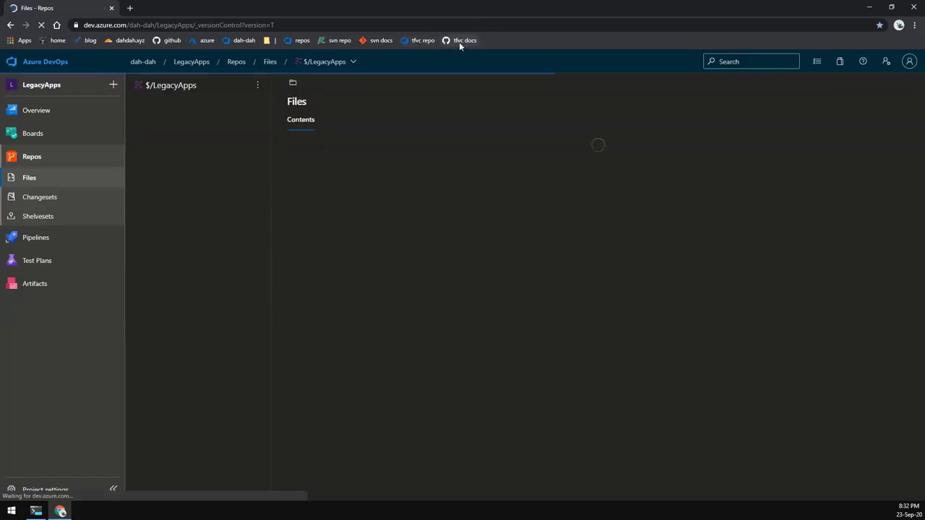
middle_click(458, 42)
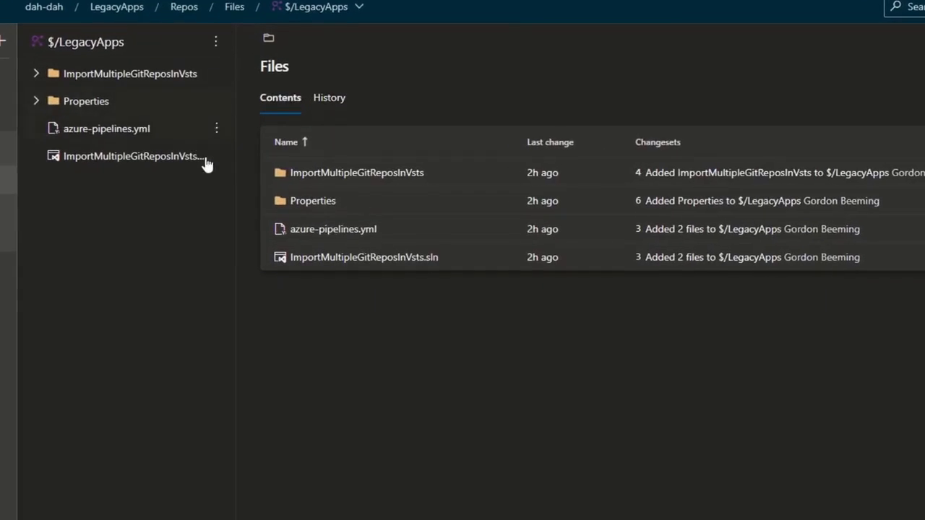
click(333, 103)
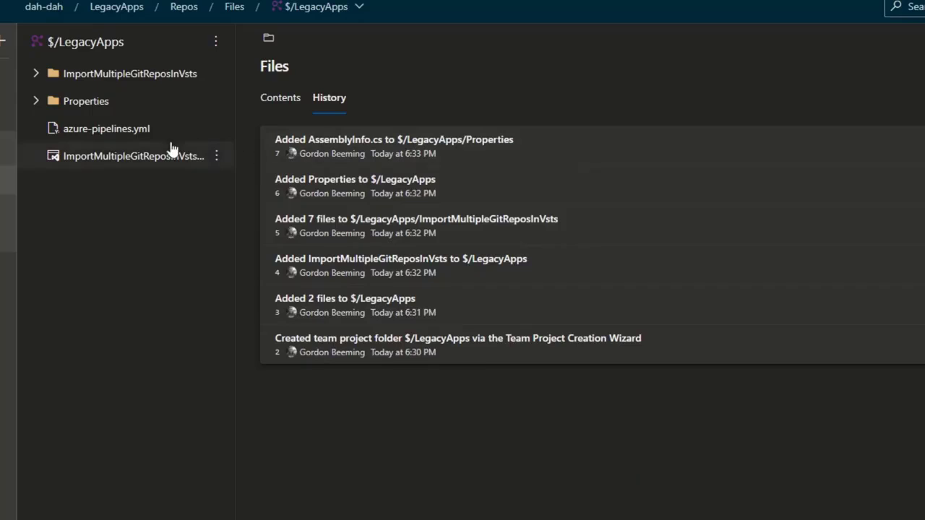
Step: Open the contents of AssemblyInfo.cs from the Properties folder of $/LegacyApps
click(125, 104)
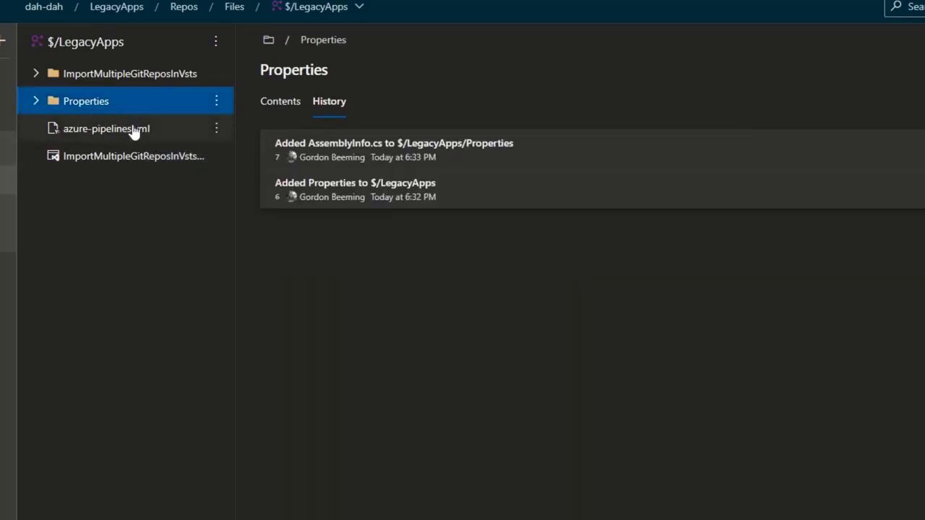
click(282, 101)
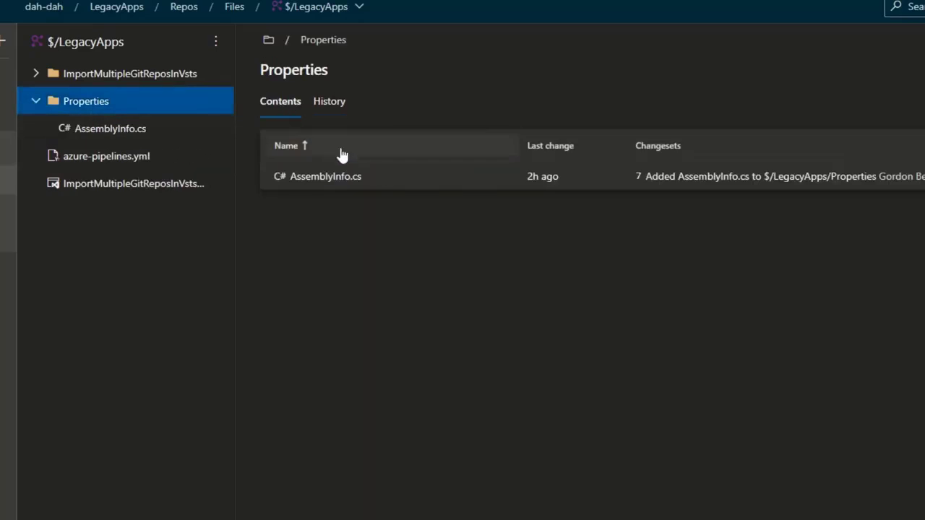
click(430, 176)
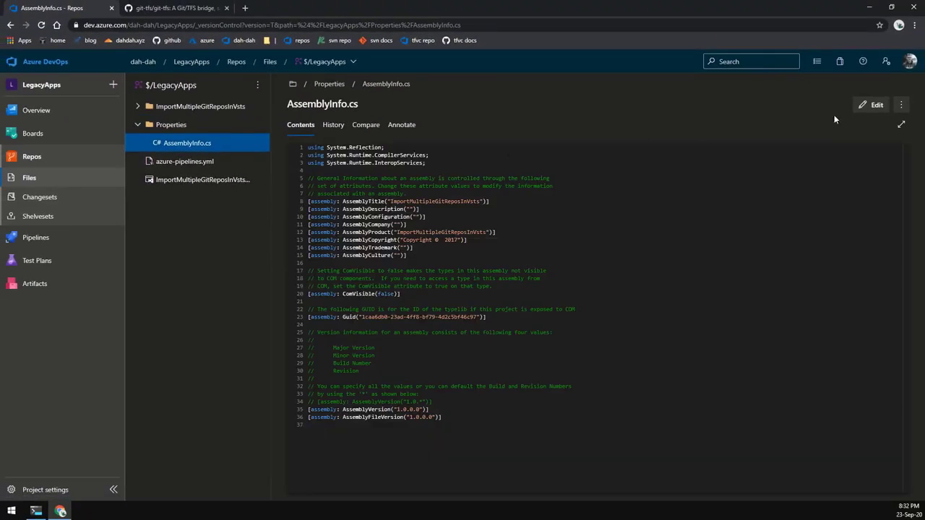
Step: Edit AssemblyInfo.cs to set both AssemblyVersion and AssemblyFileVersion to 1.1.0.0
click(872, 105)
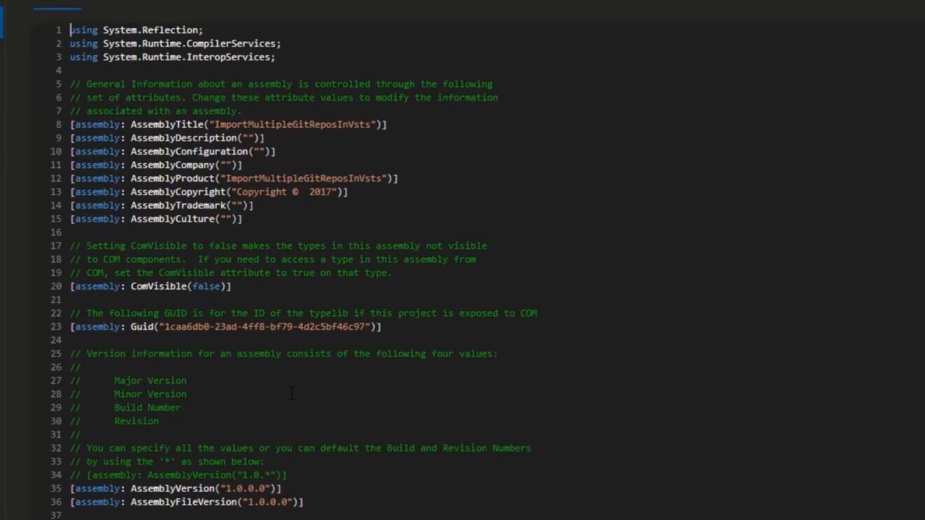
click(238, 488)
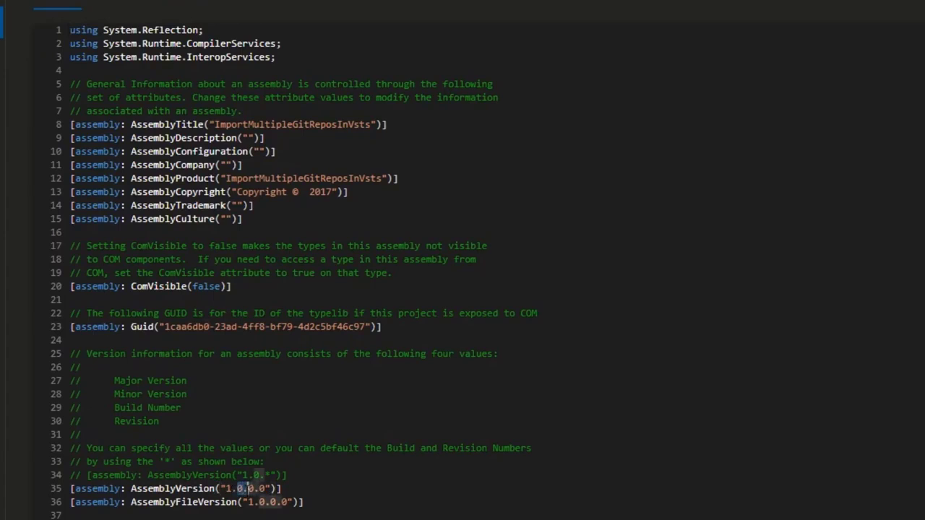
key(Delete)
text(1)
click(260, 502)
key(Delete)
text(1)
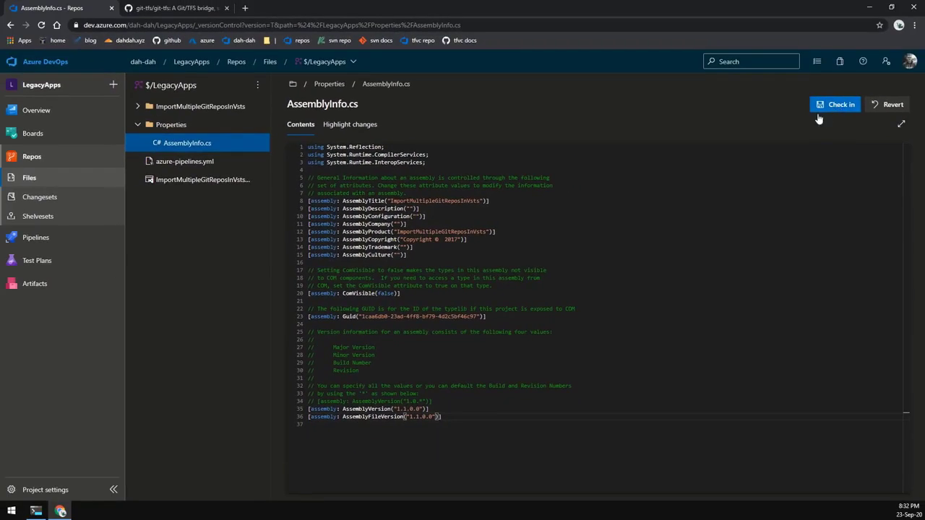
Step: Check in the change with the comment "Updated AssemblyInfo.cs" and view the history of $/LegacyApps
click(827, 108)
click(880, 479)
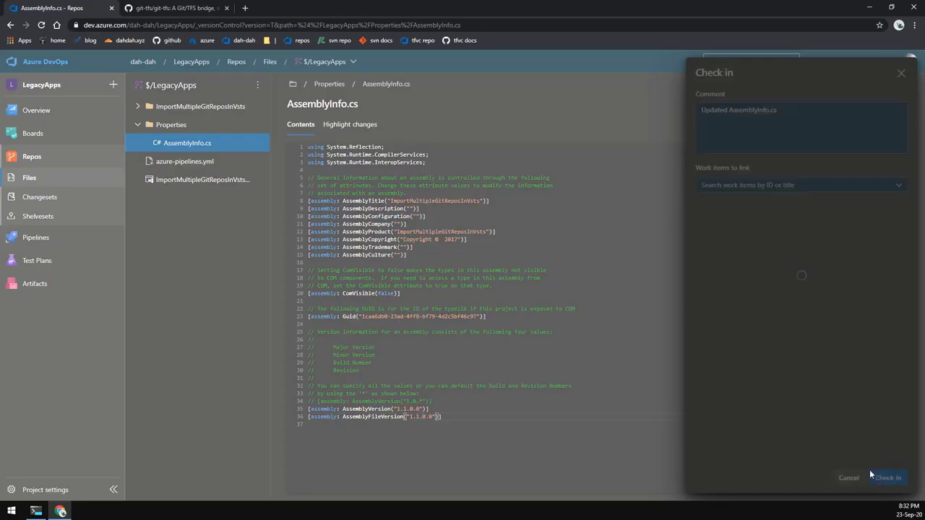
click(194, 87)
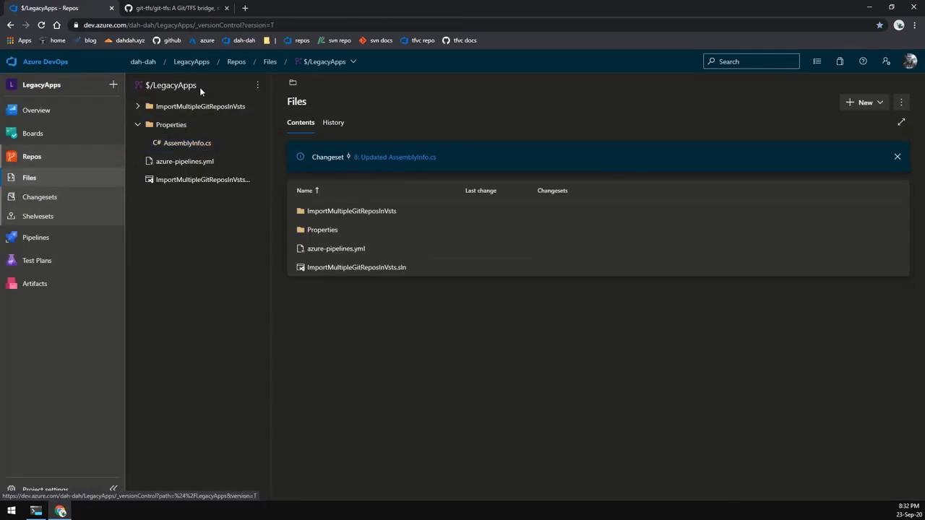
click(333, 123)
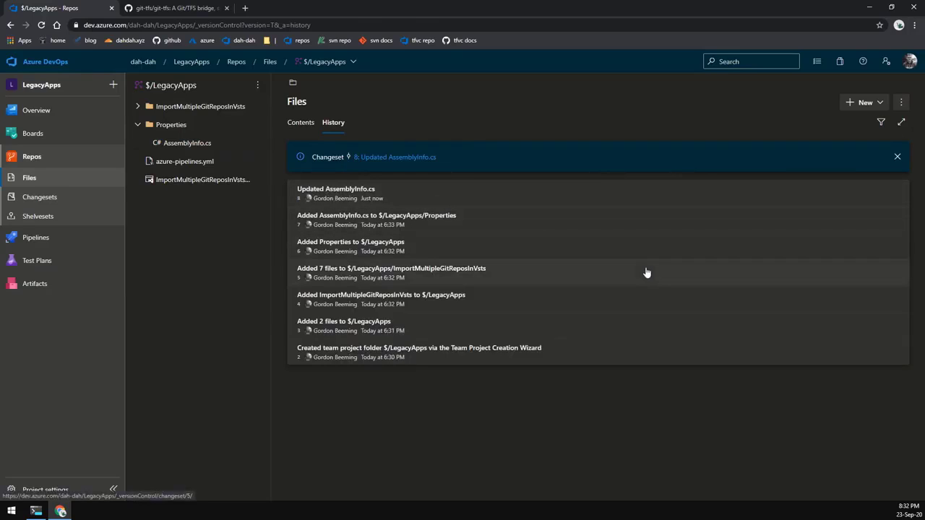
Step: Review the git-tfs README on GitHub and highlight the Chocolatey command choco install gittfs
click(186, 6)
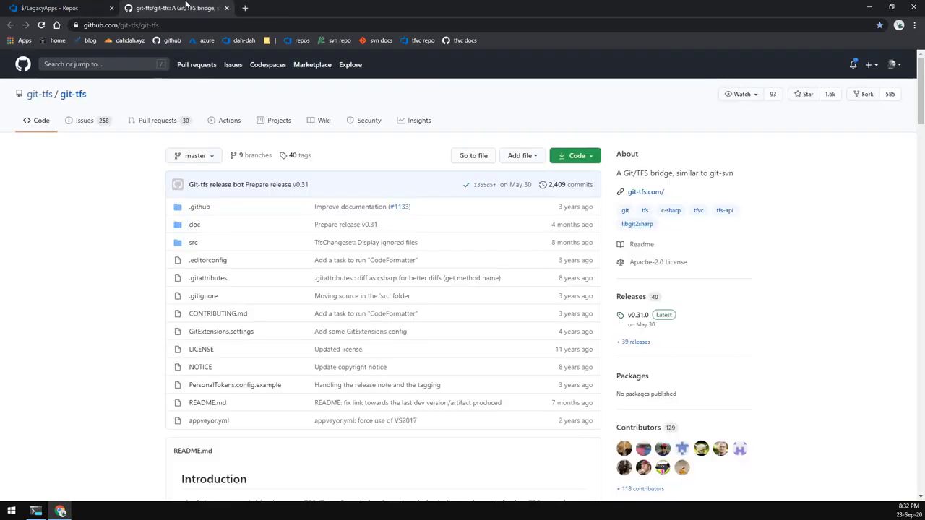
scroll(164, 238, down, 5)
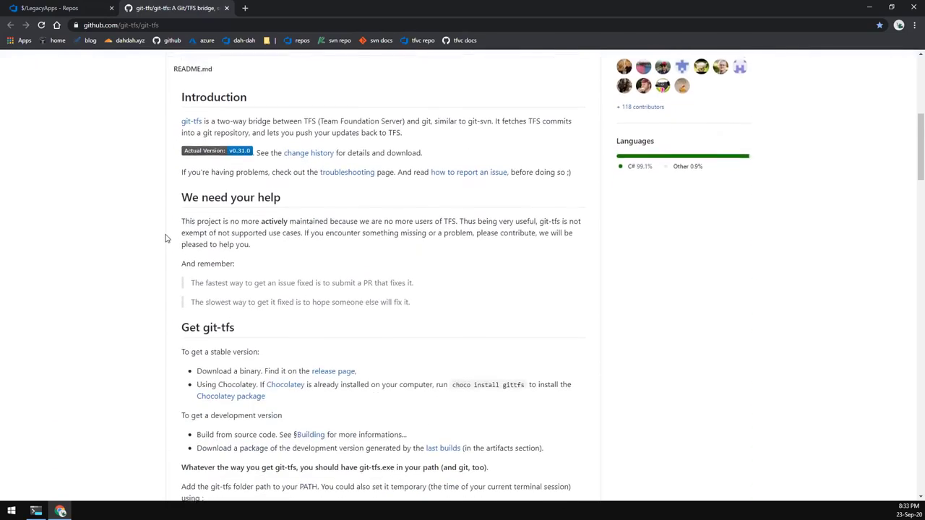
scroll(164, 239, down, 1)
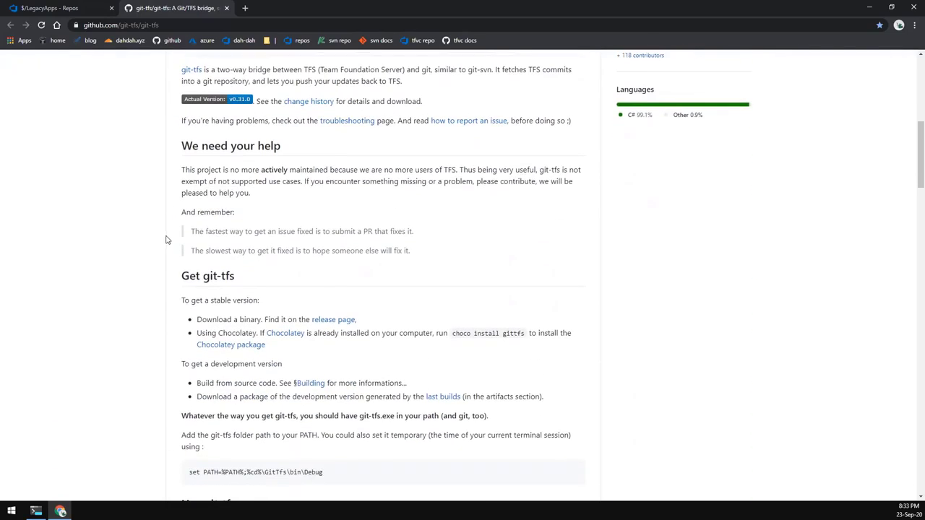
scroll(164, 239, down, 3)
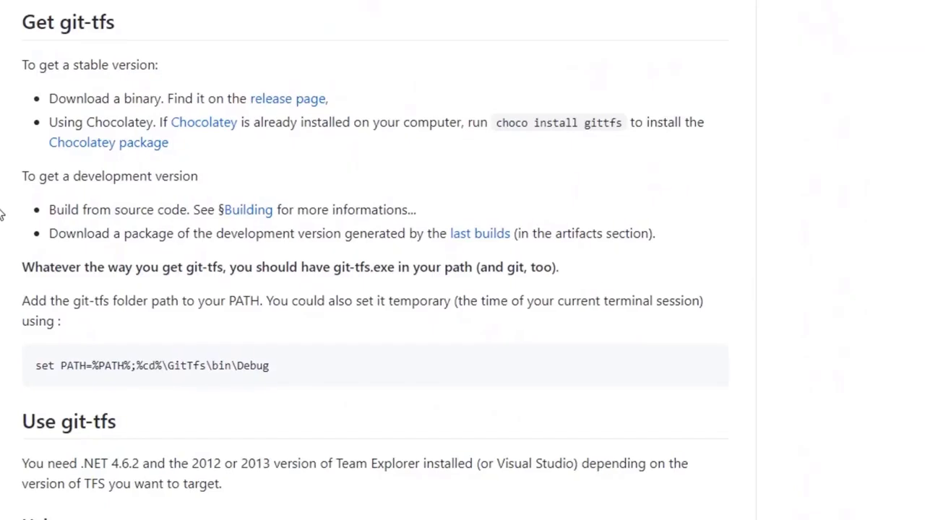
drag(503, 123, 629, 125)
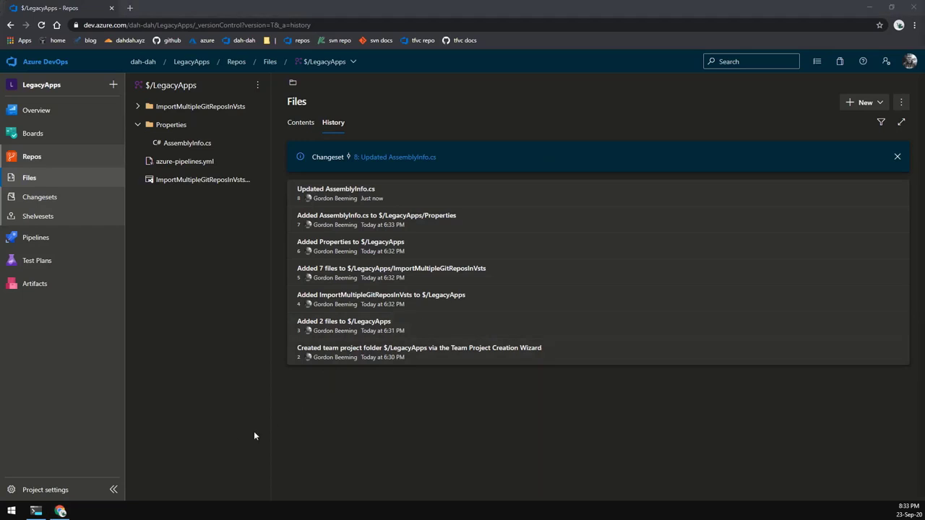
Step: Switch to the terminal, move up to the C:\_code\demos folder, and list its contents
click(36, 511)
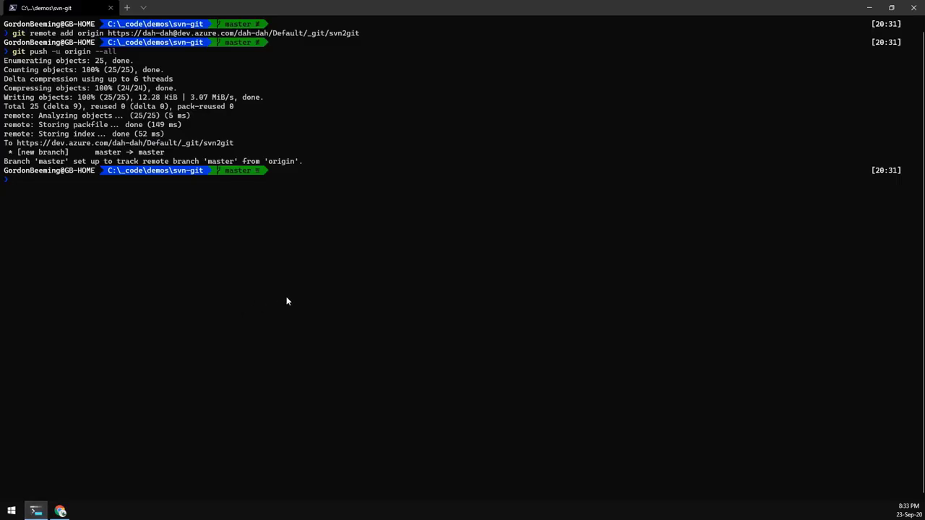
text(cd ..)
key(Return)
text(ls)
key(Return)
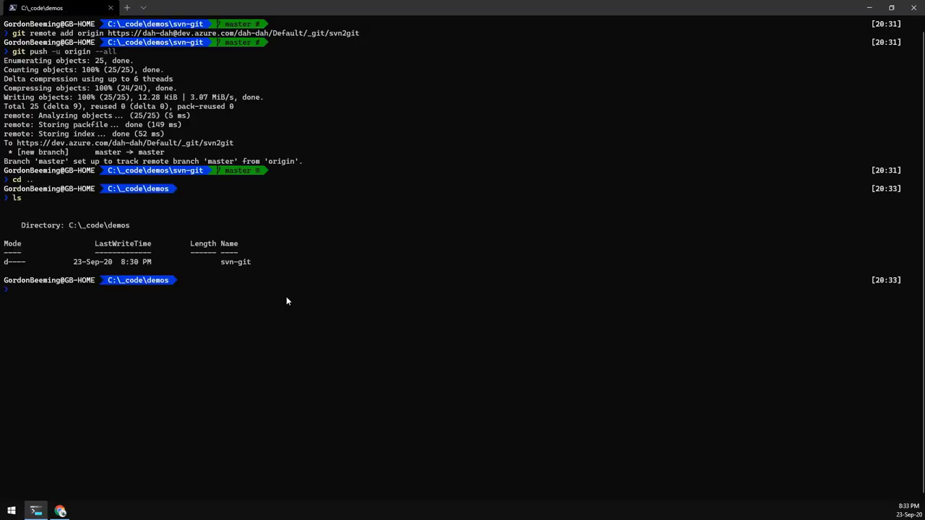
text(cls)
key(Return)
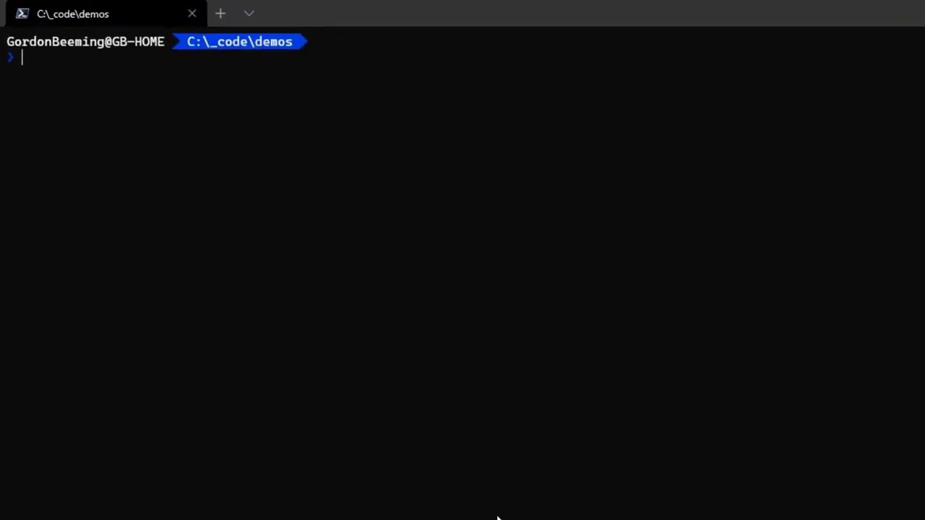
text(git tfs clone https://dev.azure.com/dah-dah/ $/LegacyApps)
key(Return)
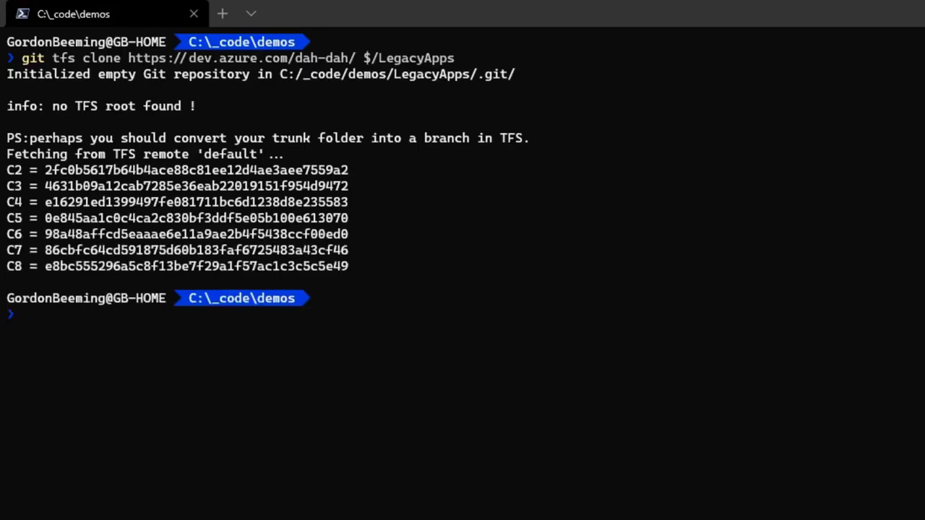
Step: Switch back to Azure DevOps and create a Git repository named tfvc2git in the Default project without a README
click(60, 510)
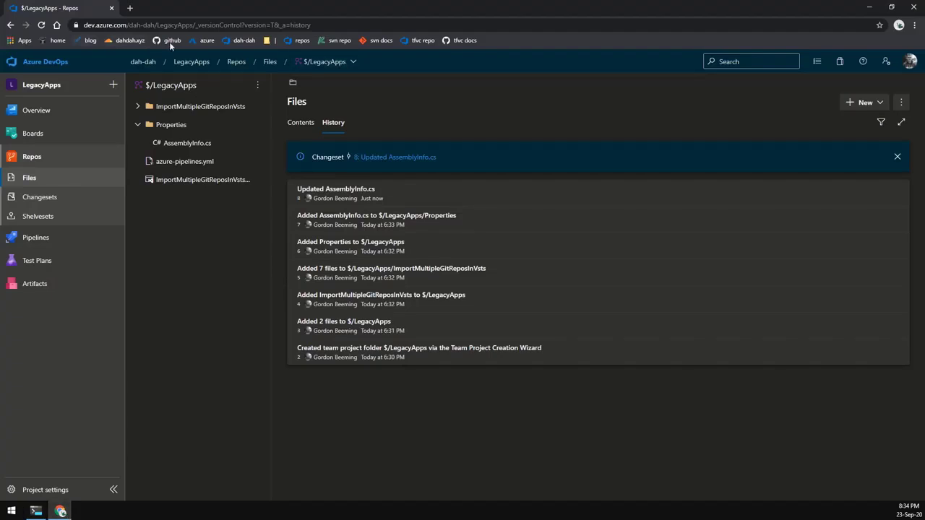
click(304, 41)
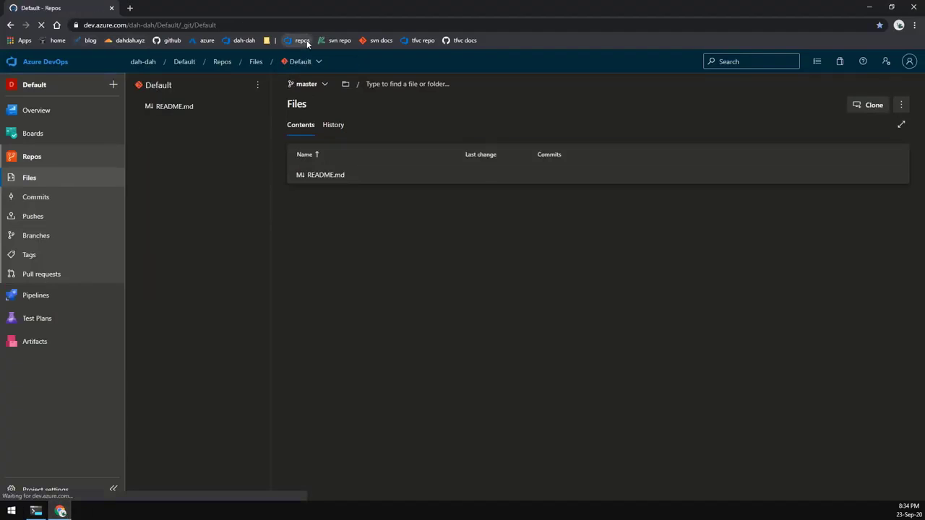
click(320, 62)
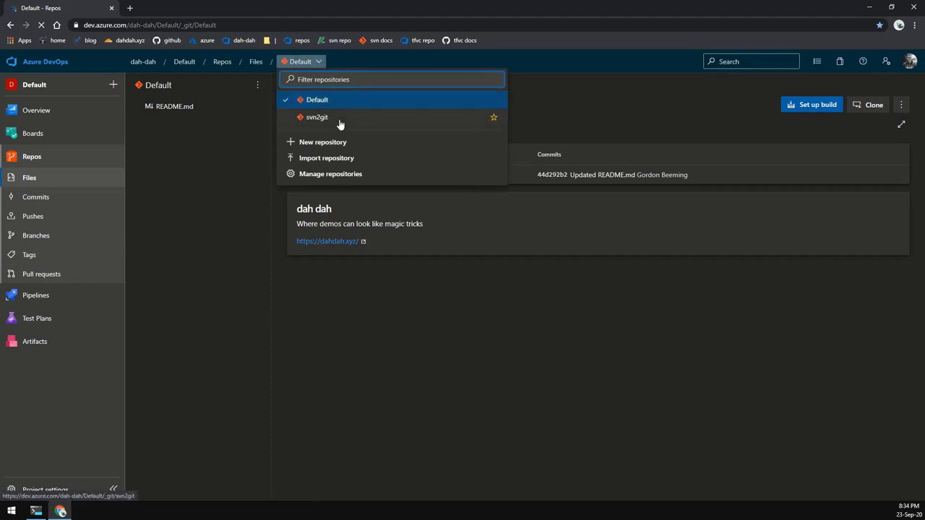
click(338, 142)
click(705, 145)
text(tf)
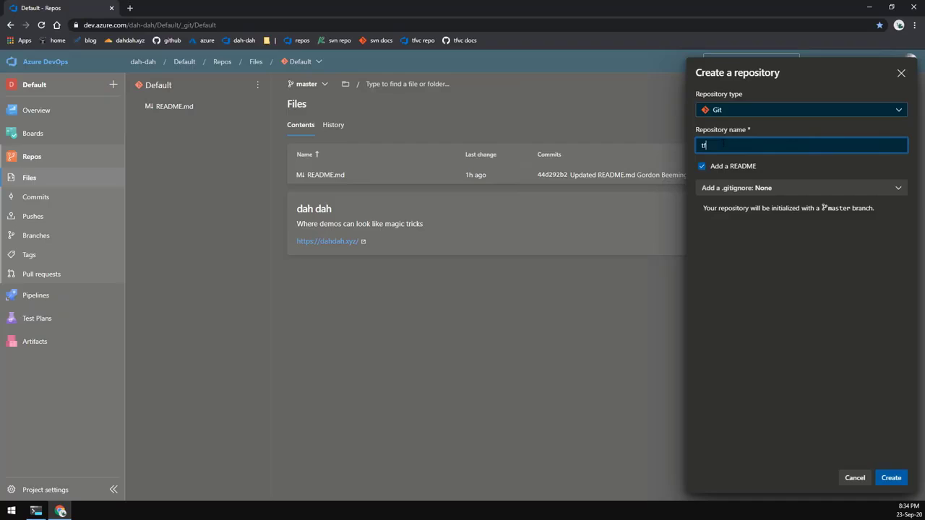
text(vc2git)
key(ctrl+a)
click(737, 167)
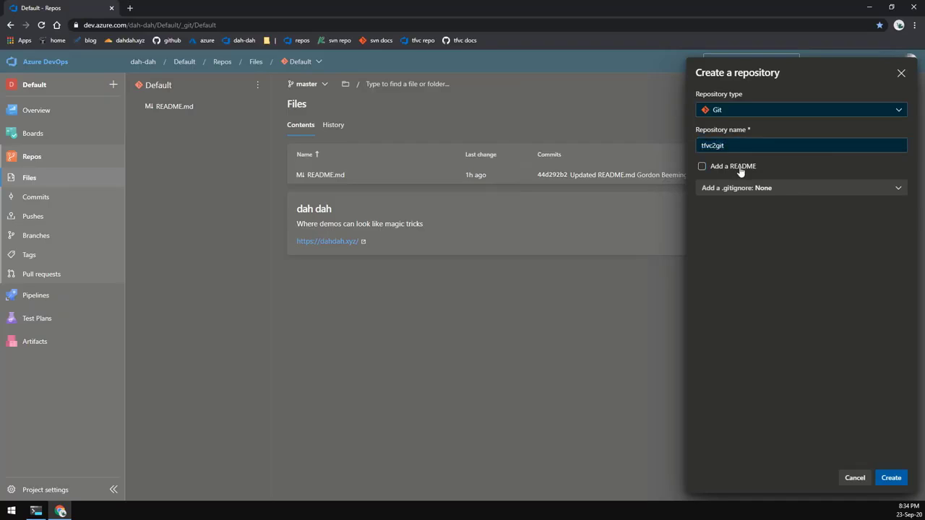
click(896, 480)
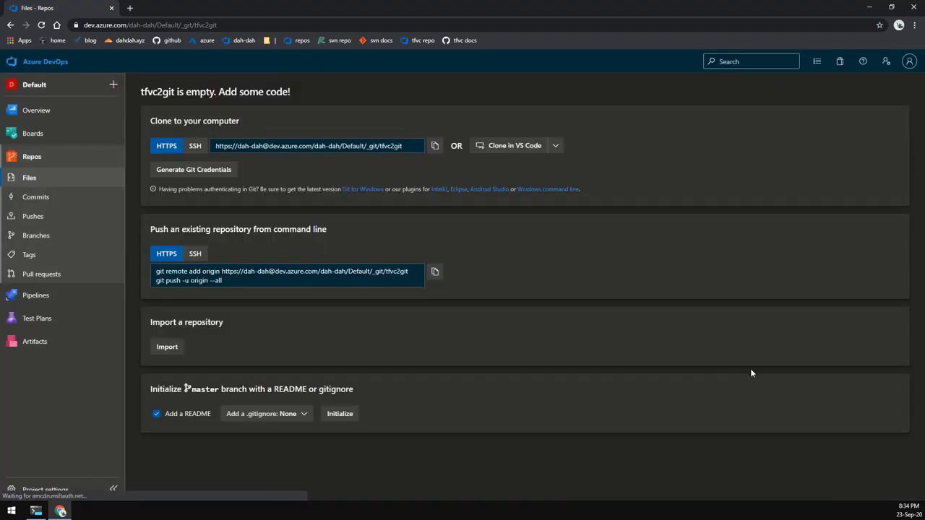
Step: Copy tfvc2git's commands for pushing an existing repository and try to run them in the terminal's demos folder
click(435, 272)
click(36, 511)
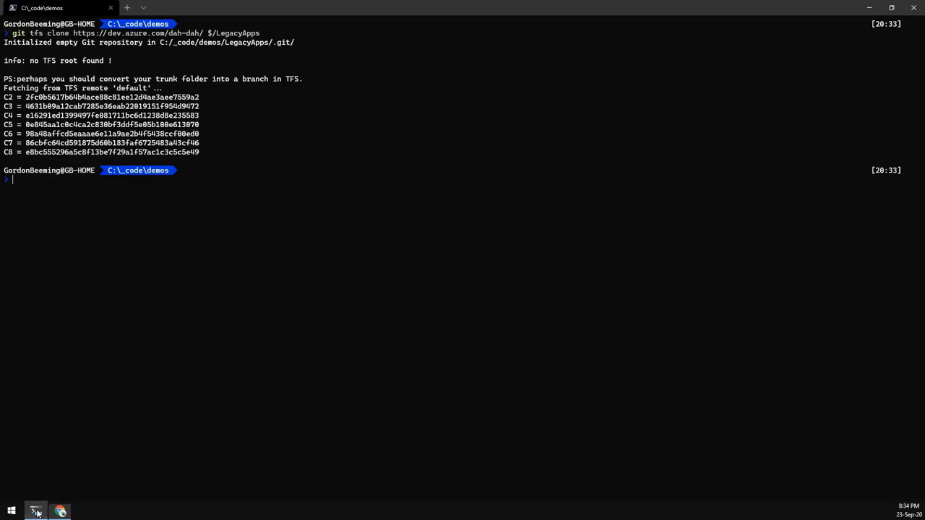
key(ctrl+v)
click(359, 285)
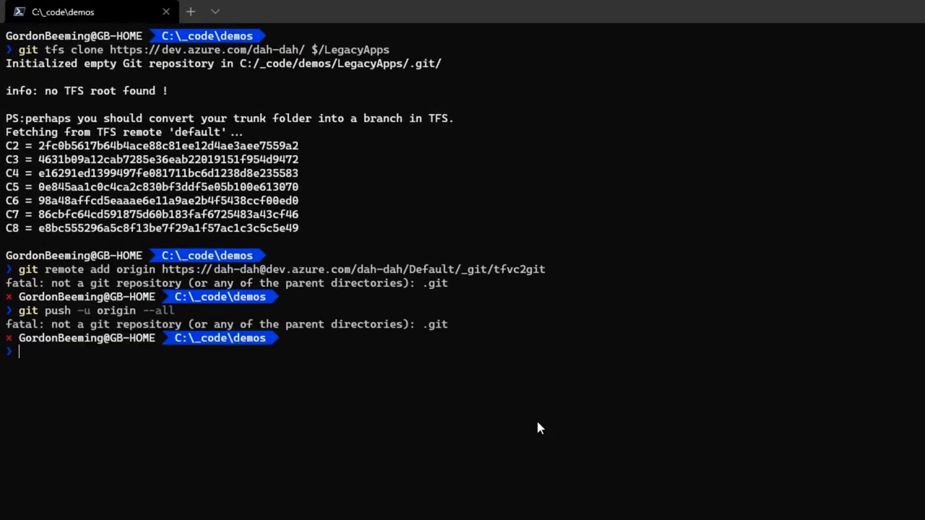
Step: Change into the LegacyApps folder and list its contents
text(cd .\LegacyApps\)
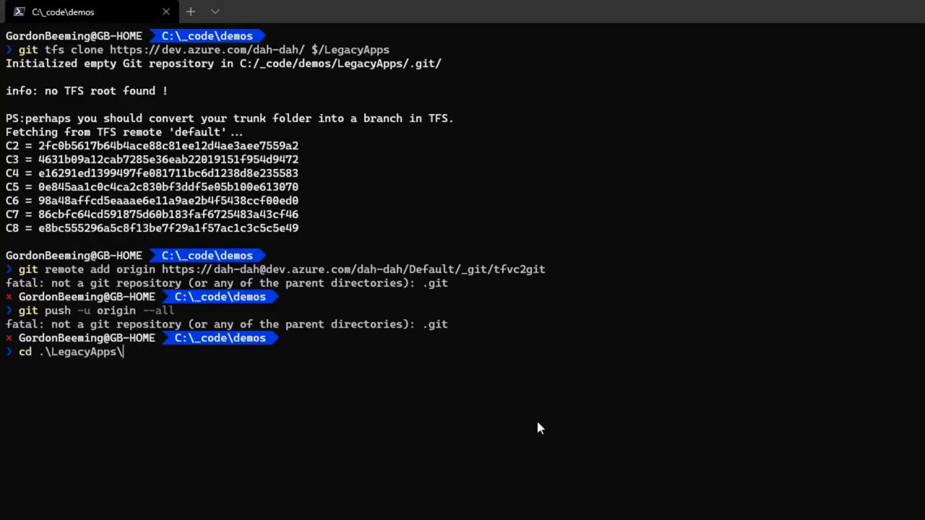
key(Return)
text(ls)
key(Return)
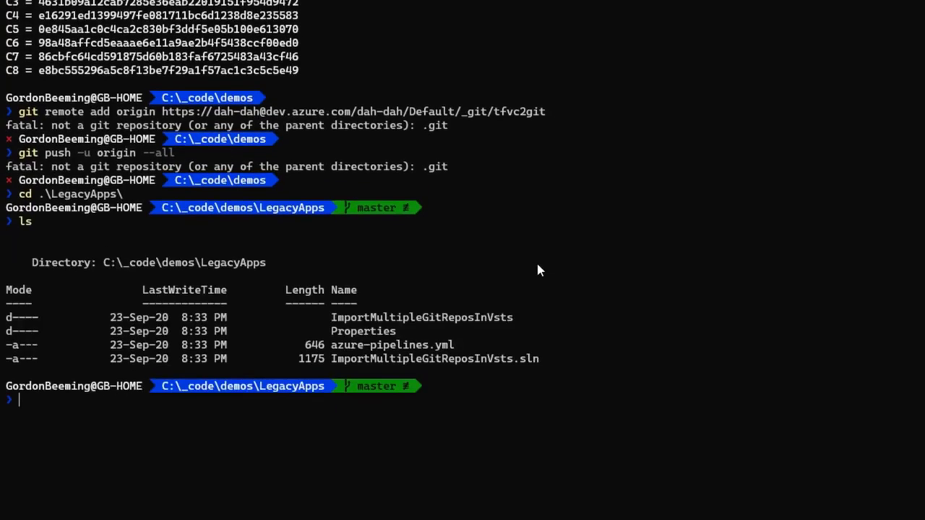
Step: Clear the terminal and run the copied commands to add the tfvc2git origin remote and push all branches
text(cls)
key(Return)
key(ctrl+v)
click(536, 366)
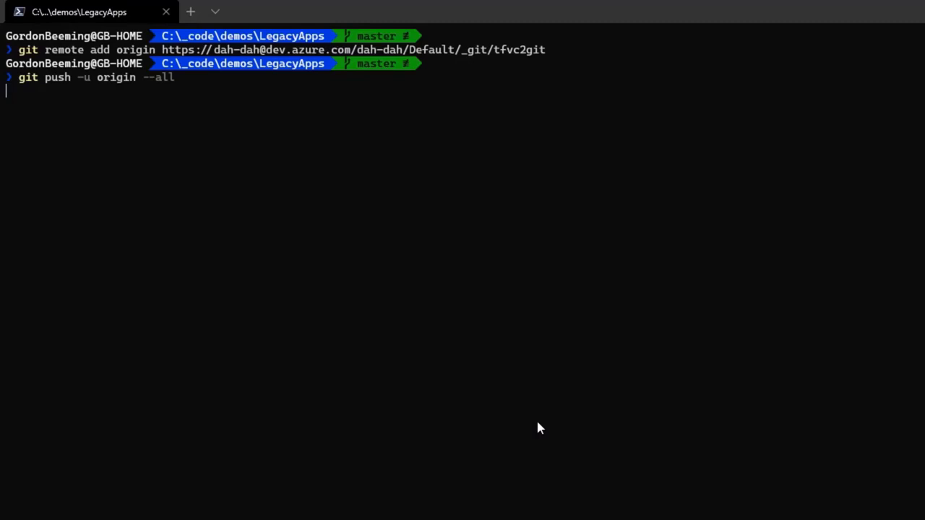
key(Return)
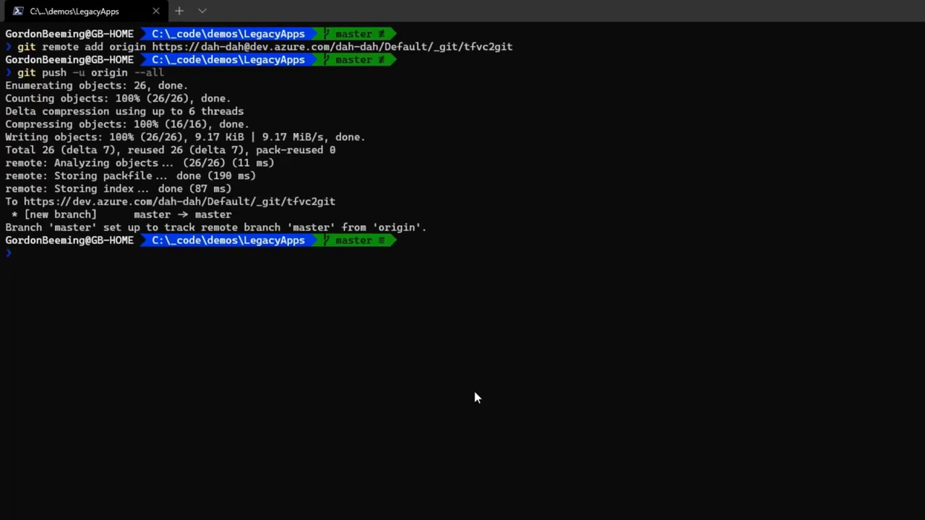
Step: Switch back to Azure DevOps, view tfvc2git's commit history, and open the "Updated AssemblyInfo.cs" commit to examine its changes
click(60, 510)
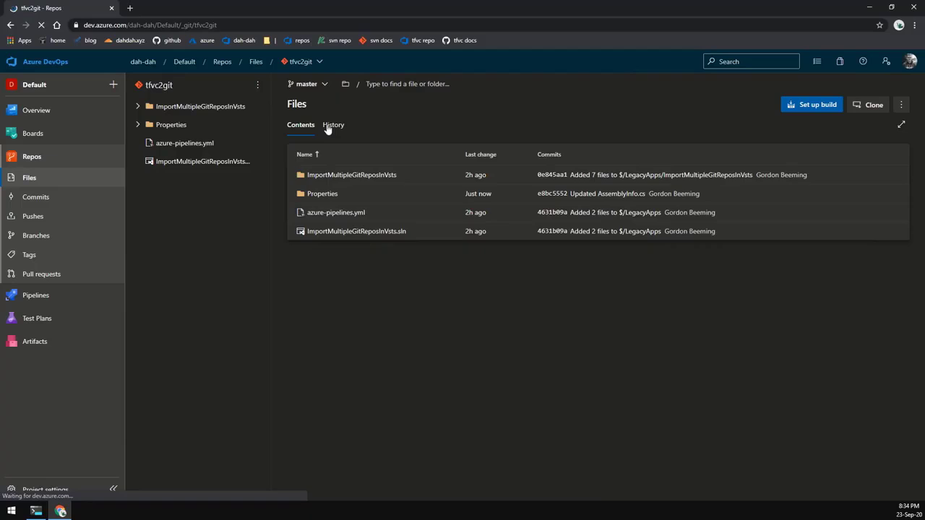
click(327, 127)
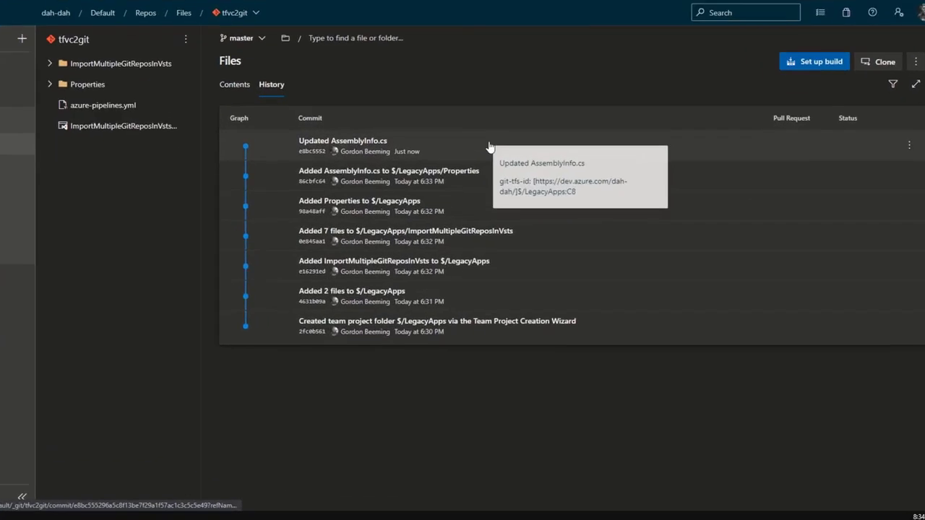
click(489, 148)
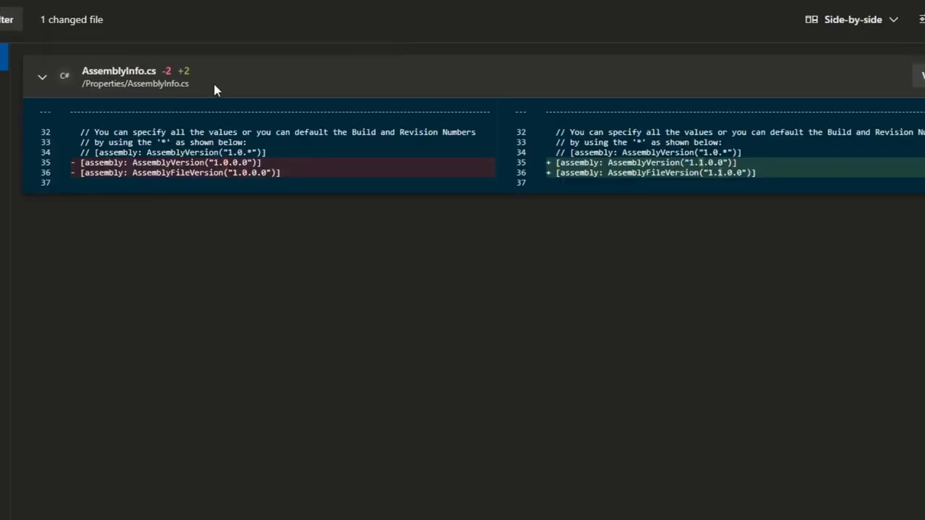